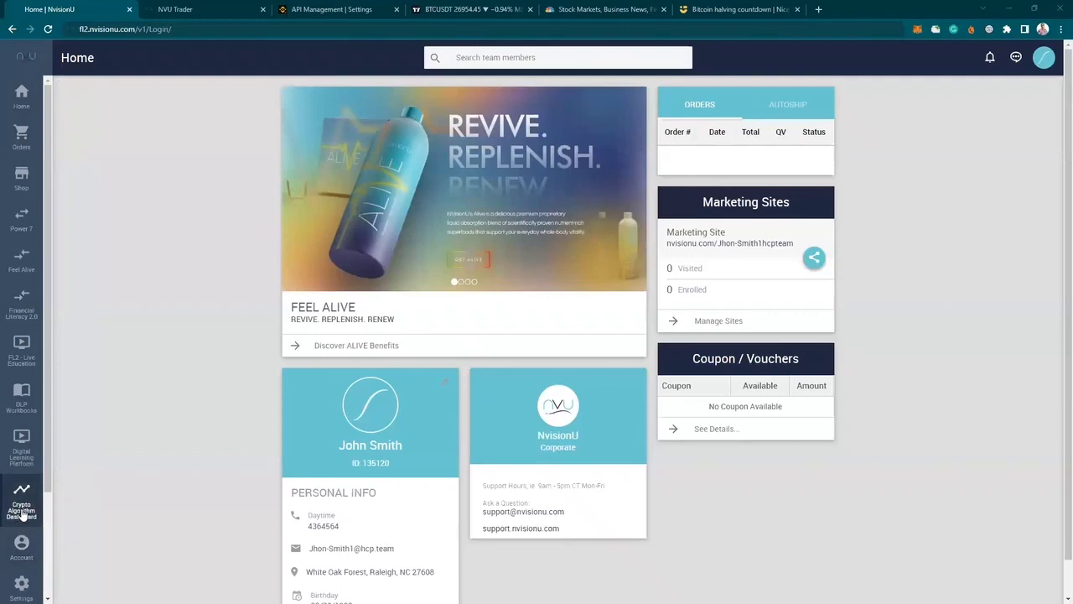
# Step: Open the Crypto Algorithm Dashboard and start an account upgrade, which reports an unfinished previous order
pyautogui.click(22, 515)
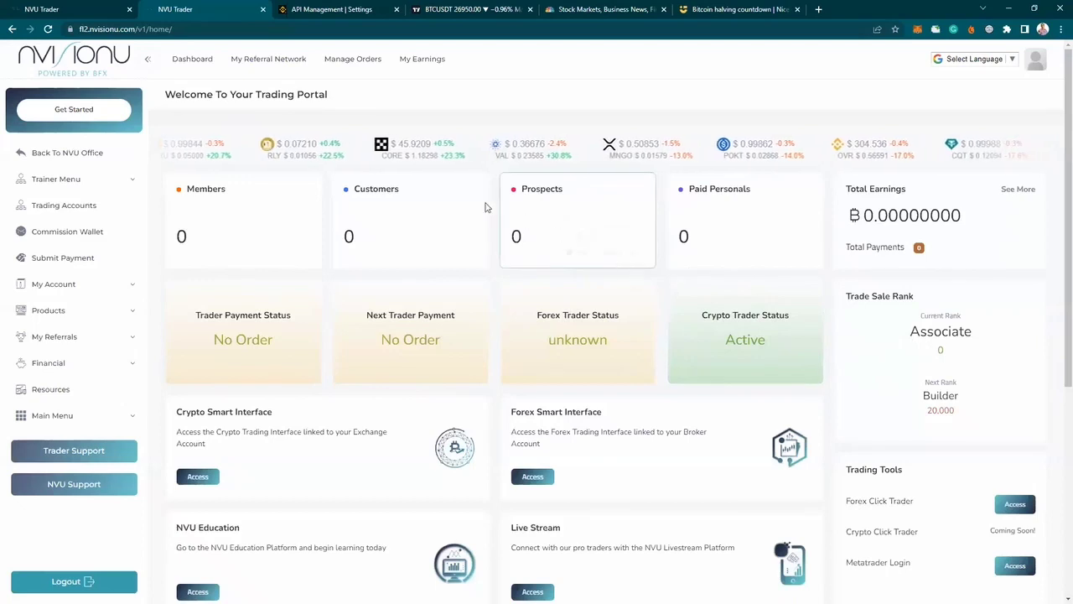
pyautogui.click(85, 112)
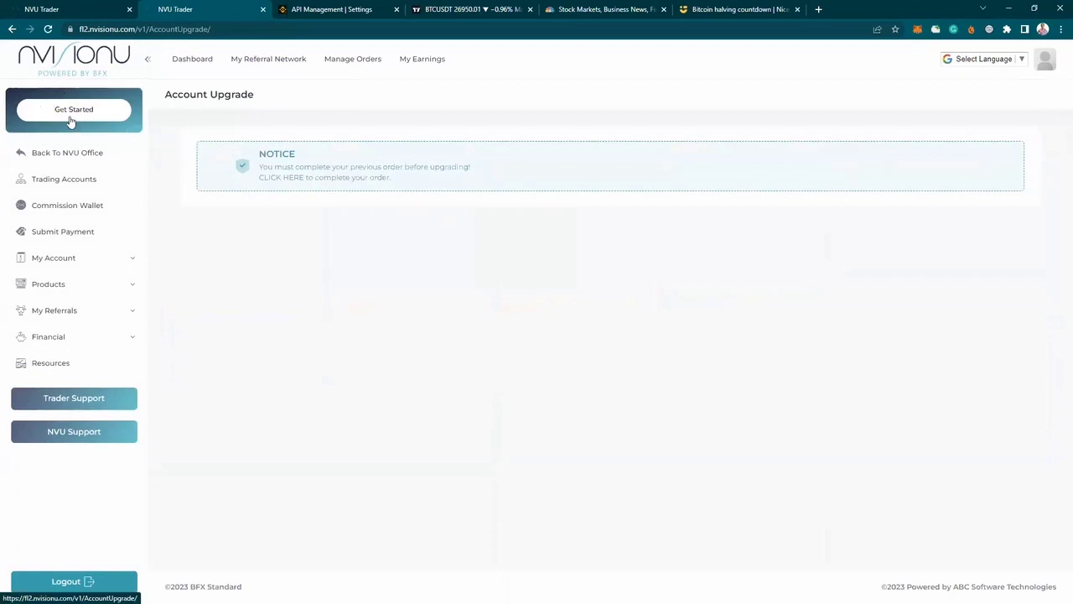
# Step: Cancel the unpaid $2,499 one-time order and restart the upgrade to reach the Algo Access Pass
pyautogui.click(291, 179)
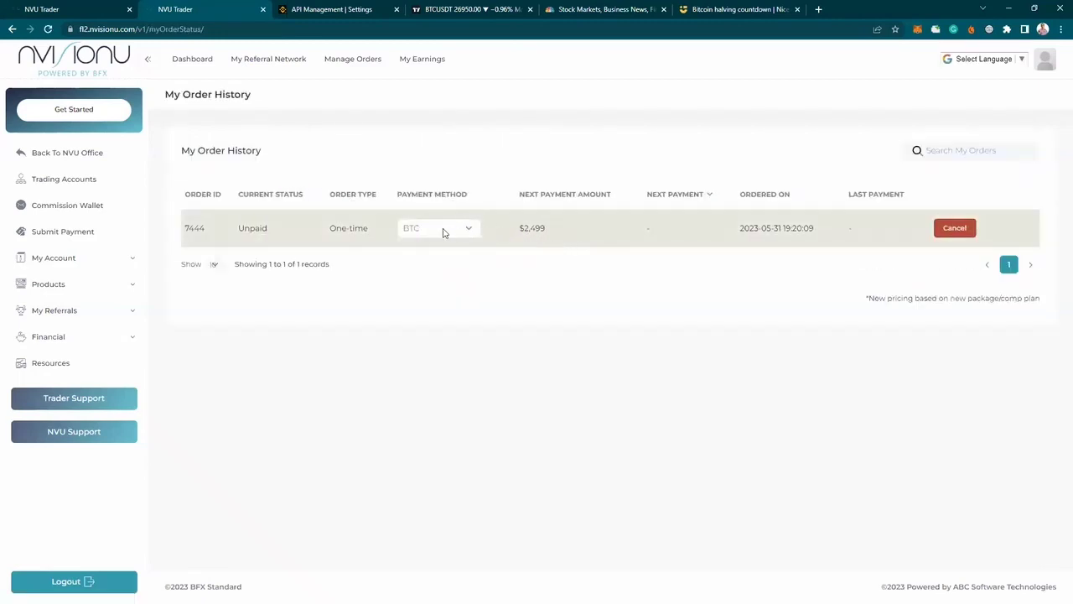
pyautogui.click(953, 228)
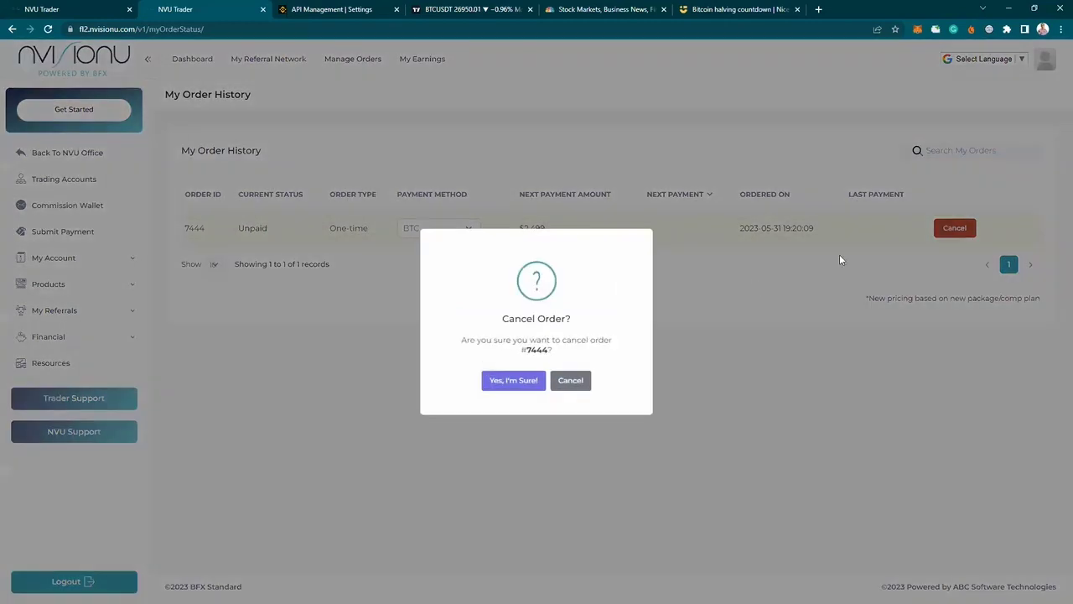
pyautogui.click(539, 381)
pyautogui.click(537, 369)
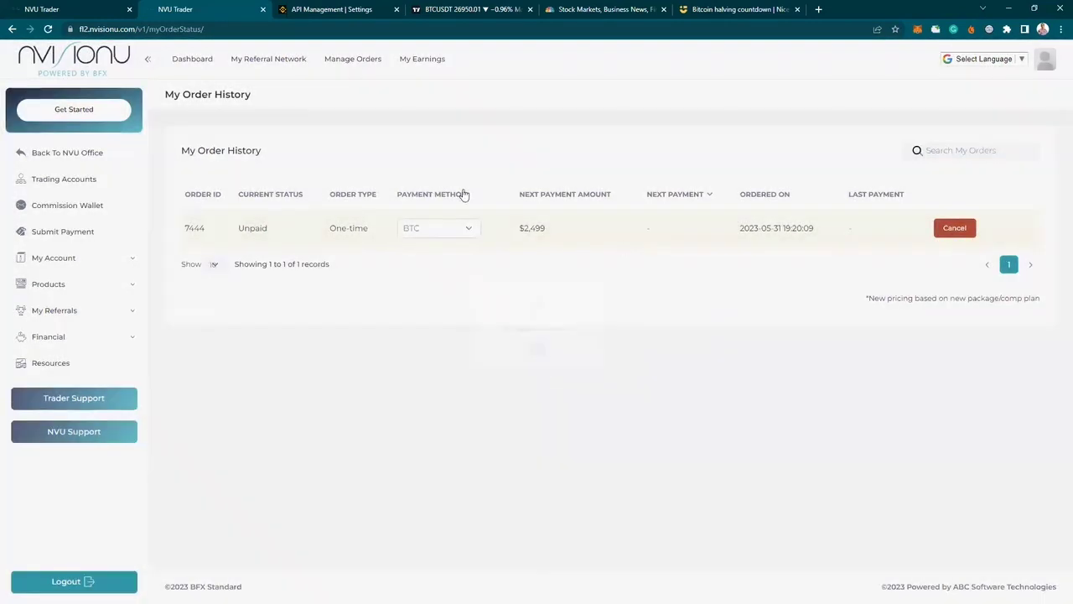
pyautogui.click(76, 119)
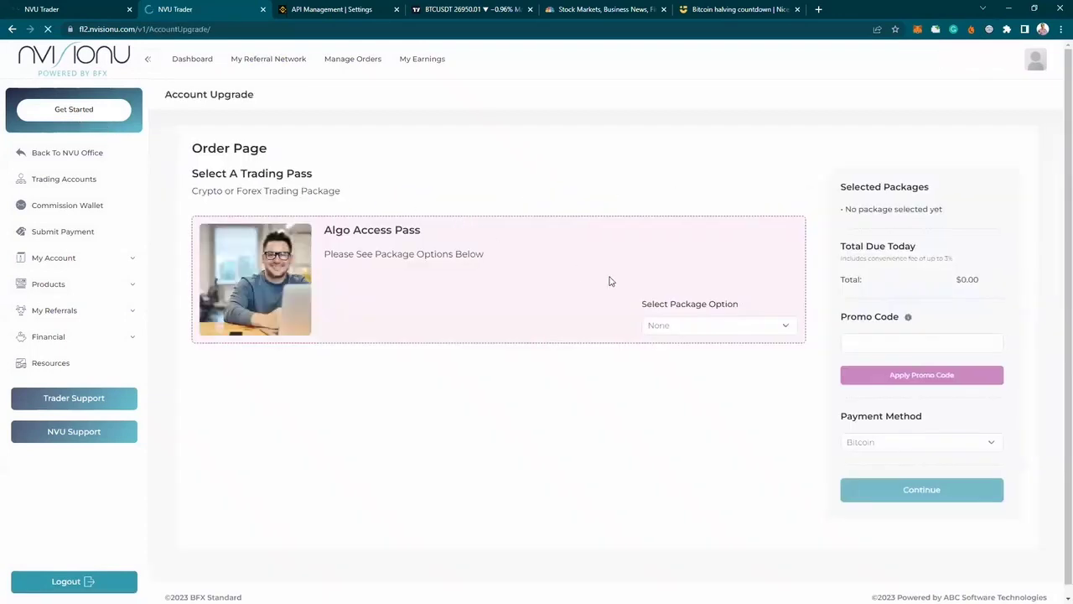
# Step: Check the Algo Access Pass package options, then go to the empty My Trade Accounts page
pyautogui.click(739, 322)
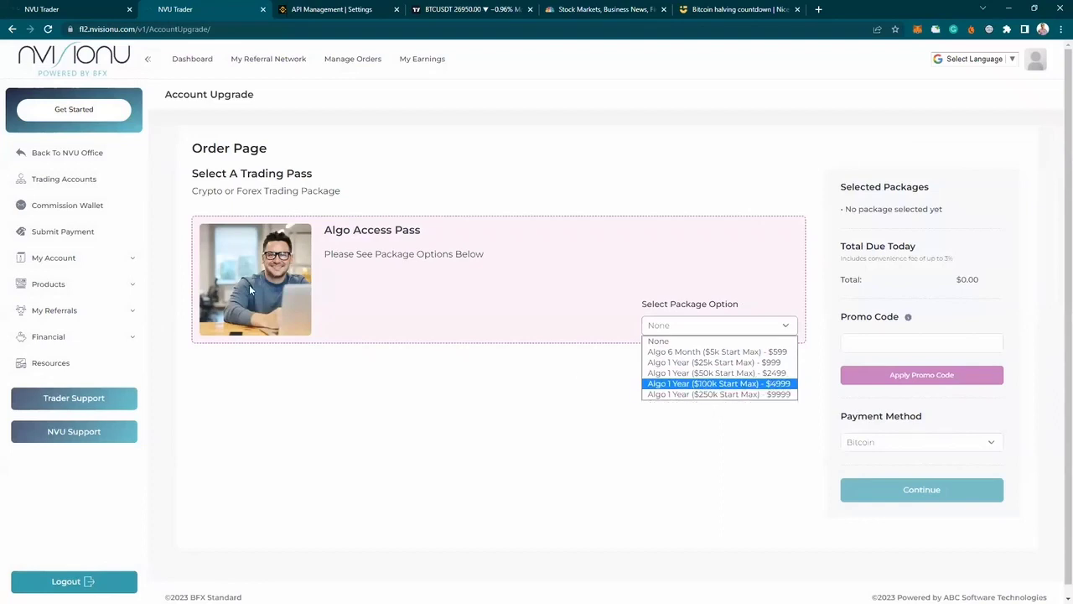
pyautogui.click(87, 186)
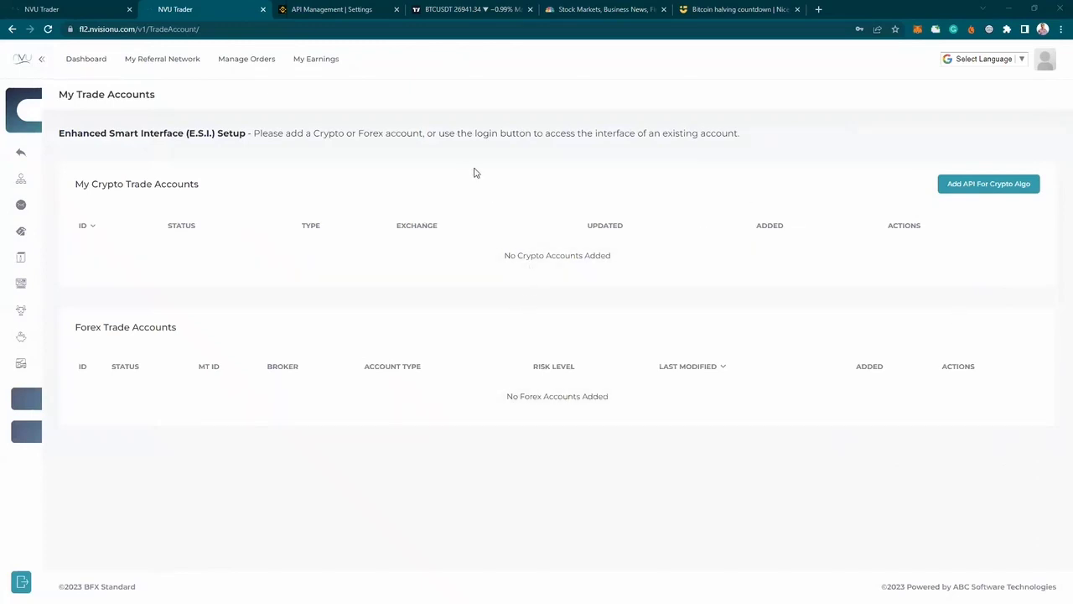
# Step: Return via the NVU back office to Trading Accounts and begin Add API For Crypto Algo
pyautogui.moveTo(36, 89)
pyautogui.moveTo(42, 64)
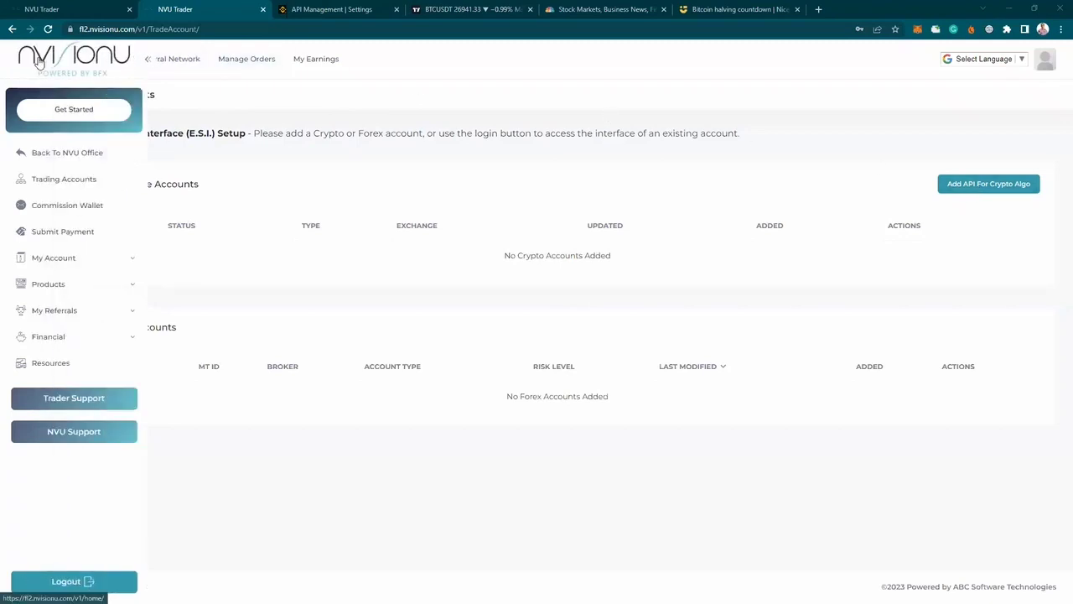
pyautogui.click(70, 14)
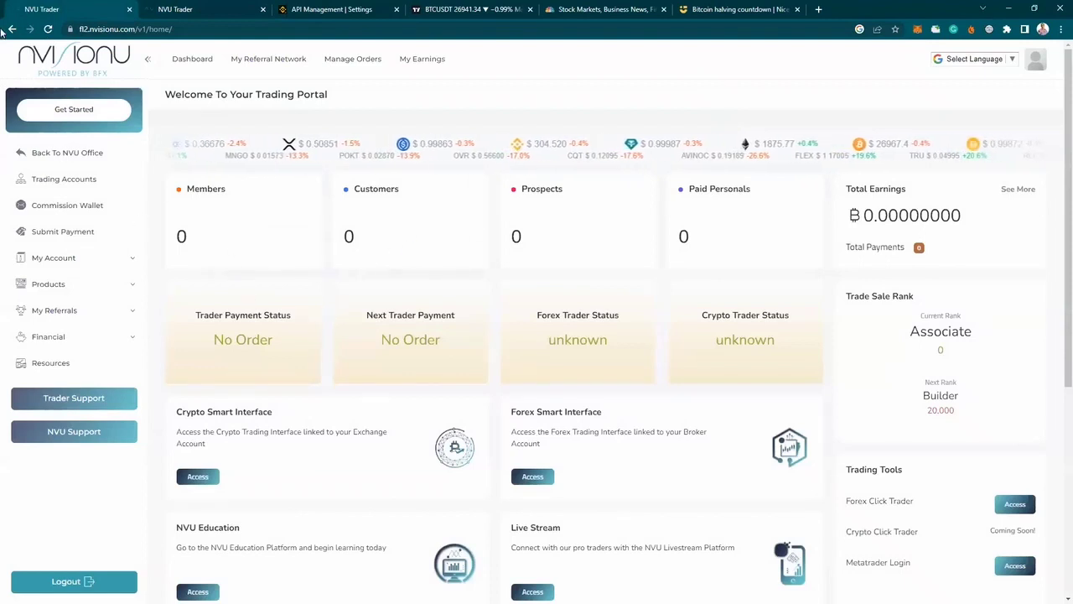
pyautogui.click(67, 153)
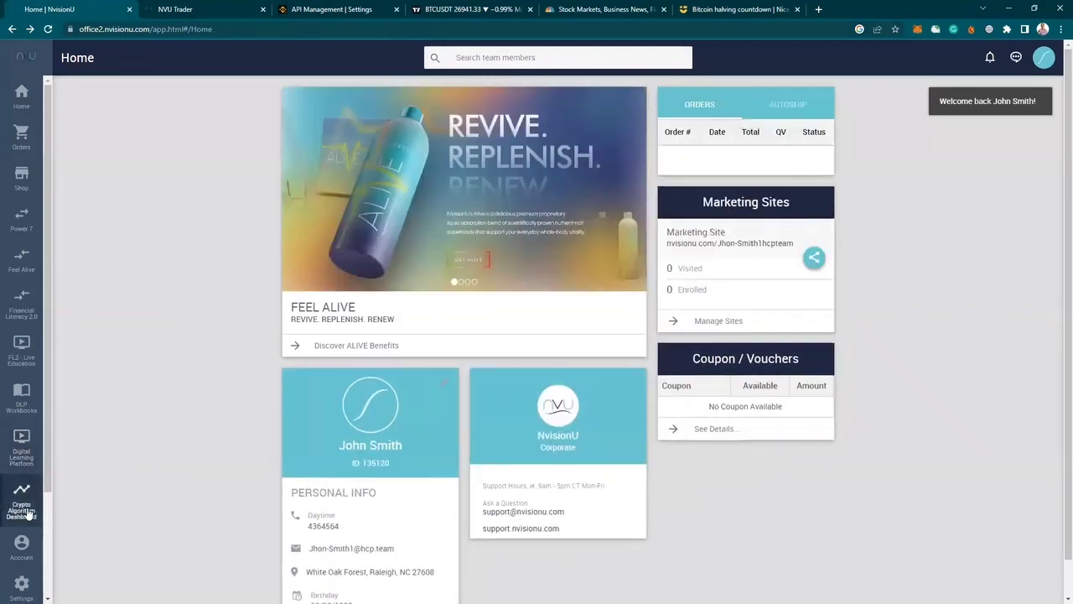
pyautogui.click(25, 511)
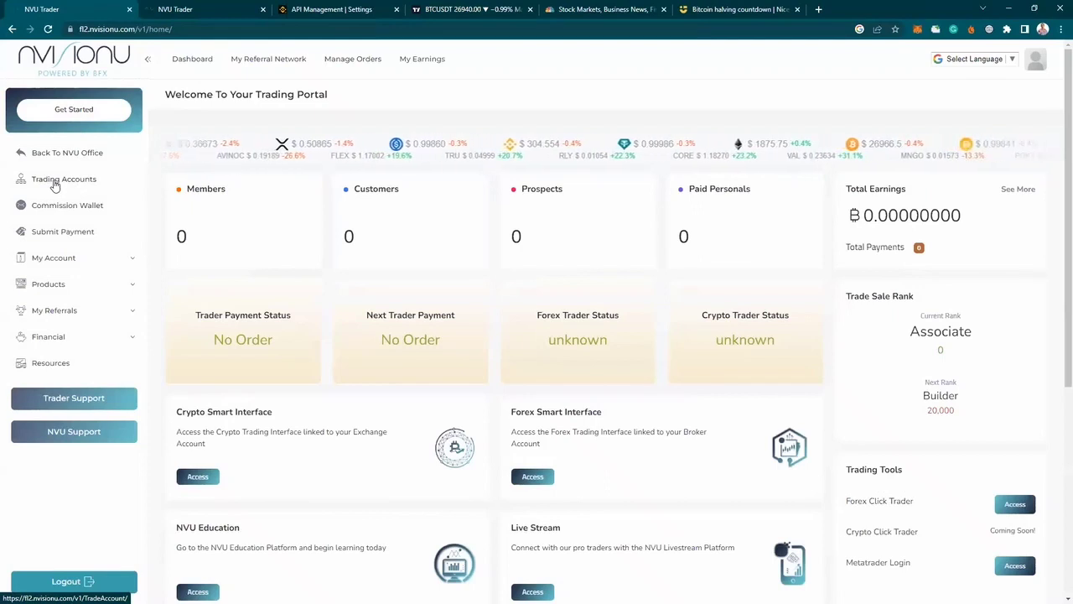
pyautogui.click(55, 180)
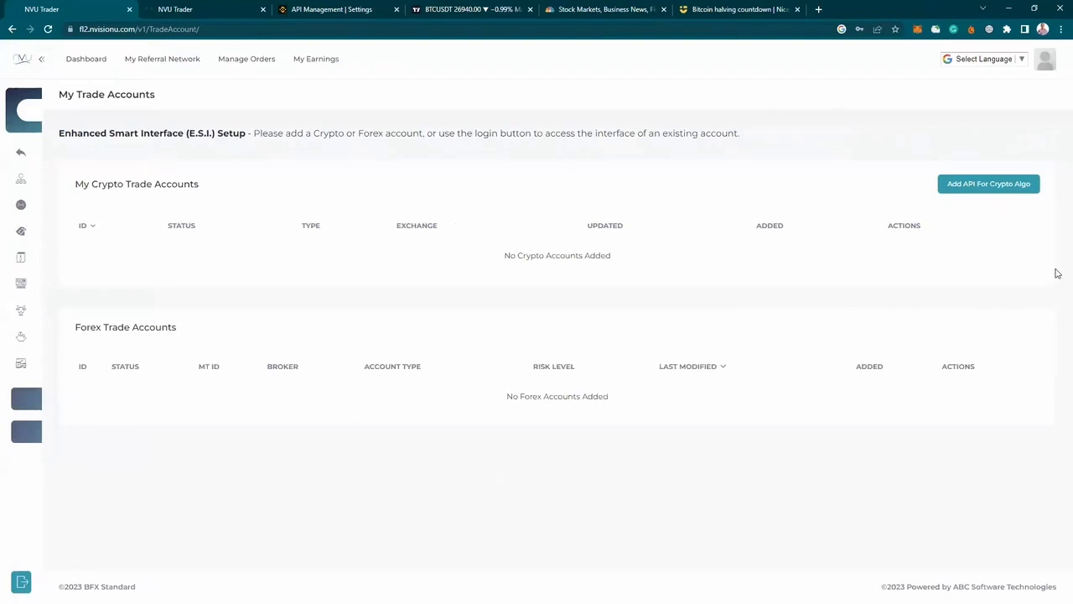
pyautogui.click(1010, 186)
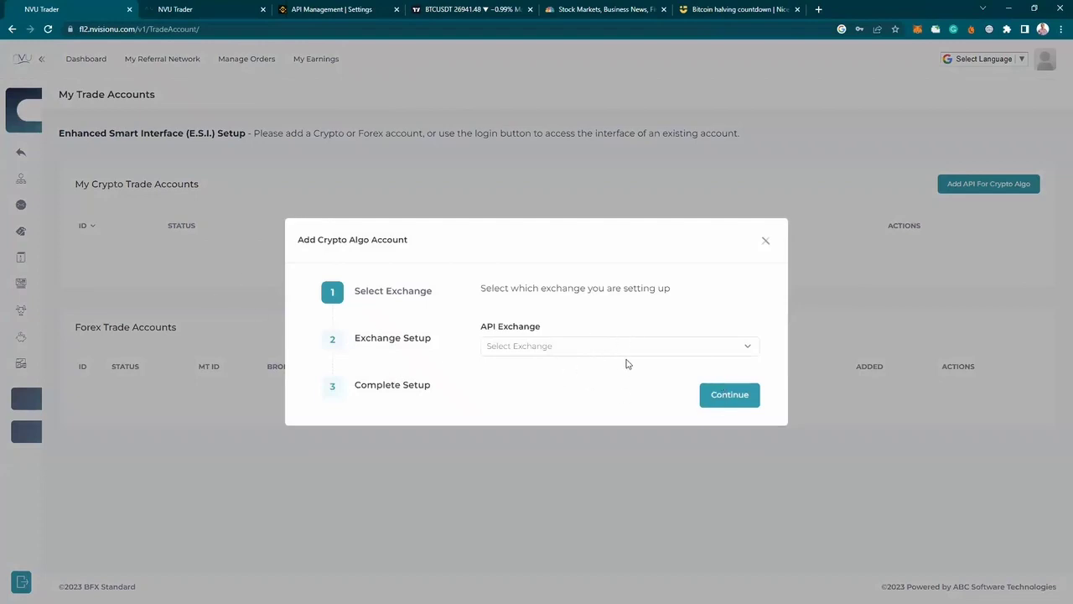
# Step: Select BinanceUS - US Only as the API exchange and continue to Exchange Setup
pyautogui.click(601, 348)
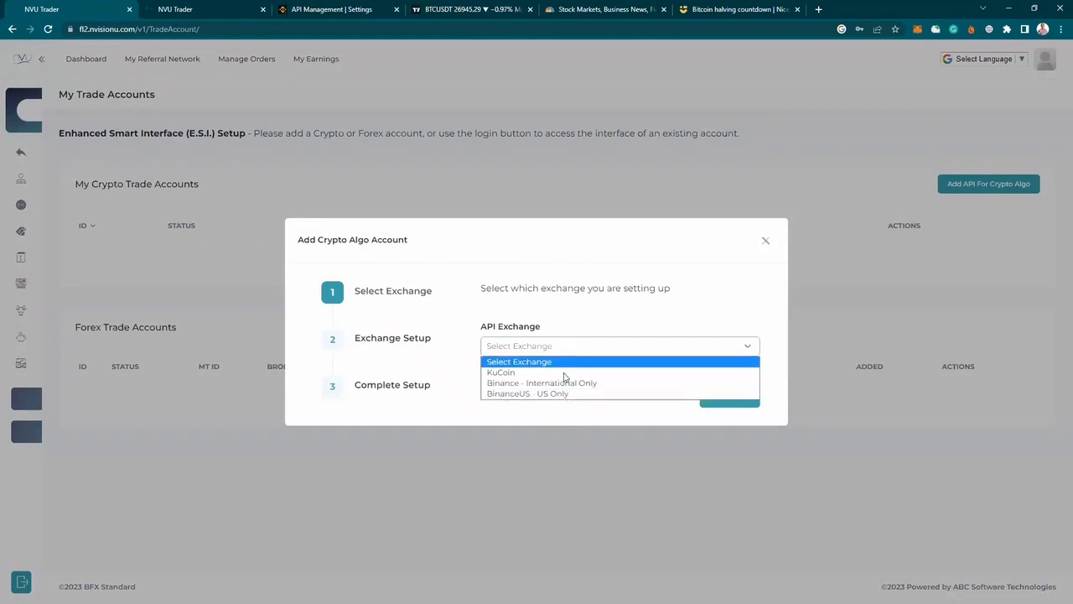
pyautogui.click(646, 285)
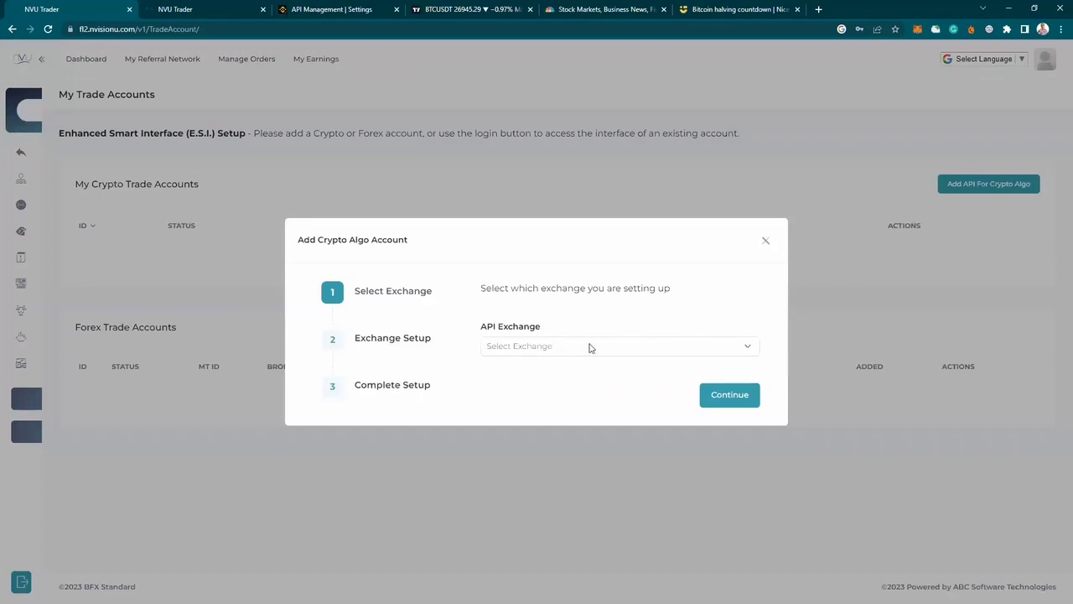
pyautogui.click(555, 346)
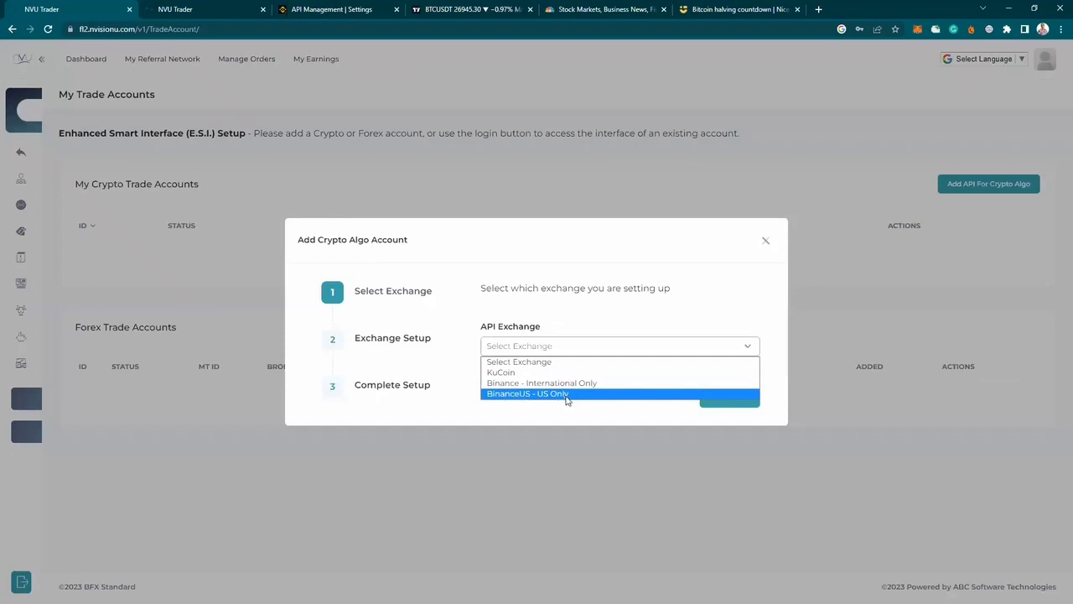
pyautogui.click(566, 394)
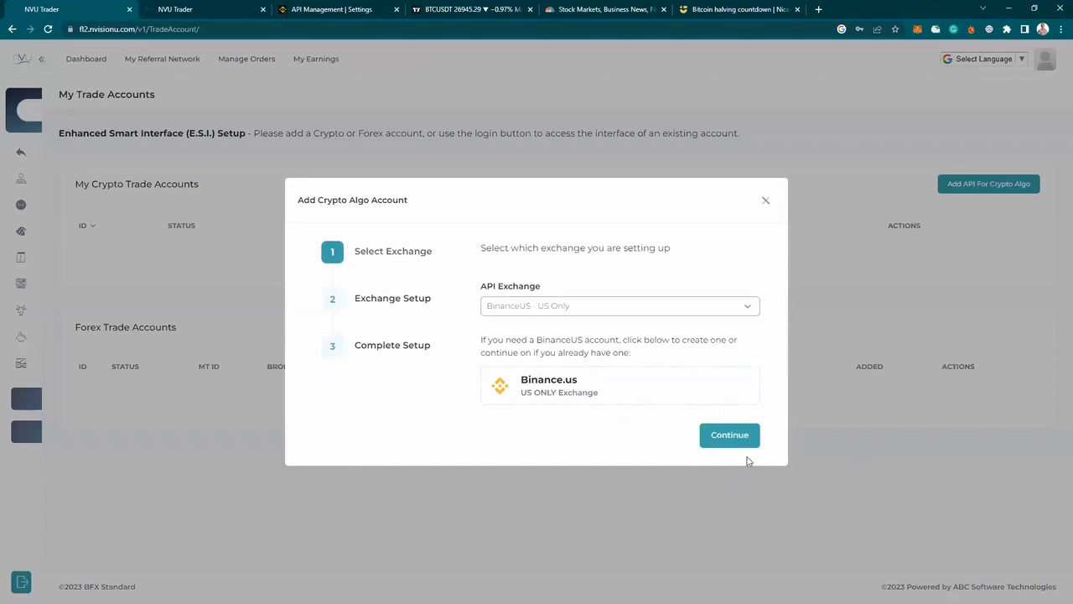
pyautogui.click(730, 436)
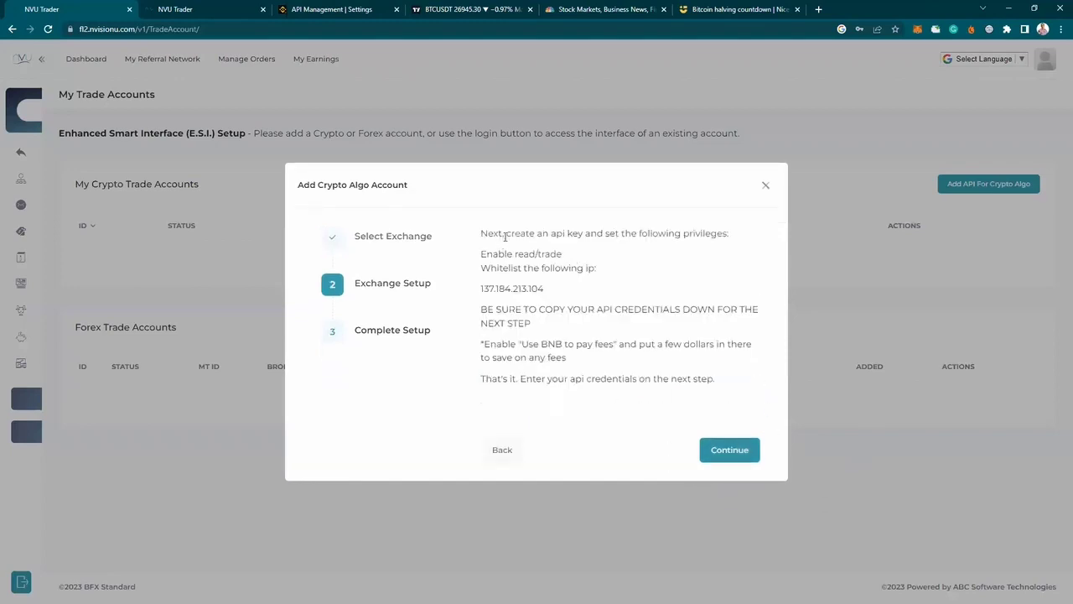
# Step: Save the whitelist IP 137.184.213.104 into a Notepad note and continue to the API key step
pyautogui.moveTo(529, 233); pyautogui.dragTo(562, 256)
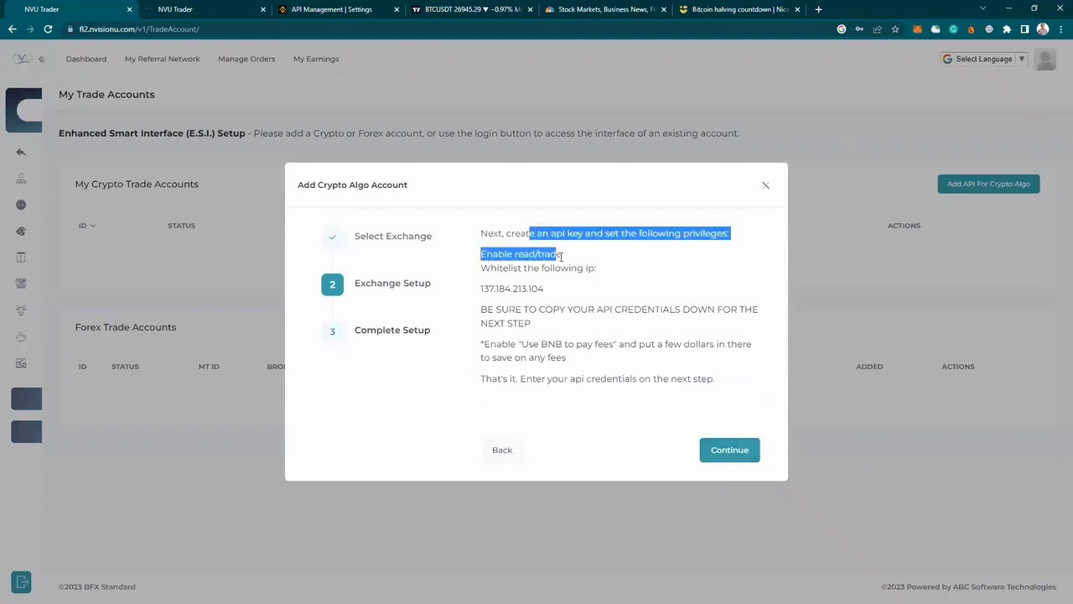
pyautogui.click(607, 275)
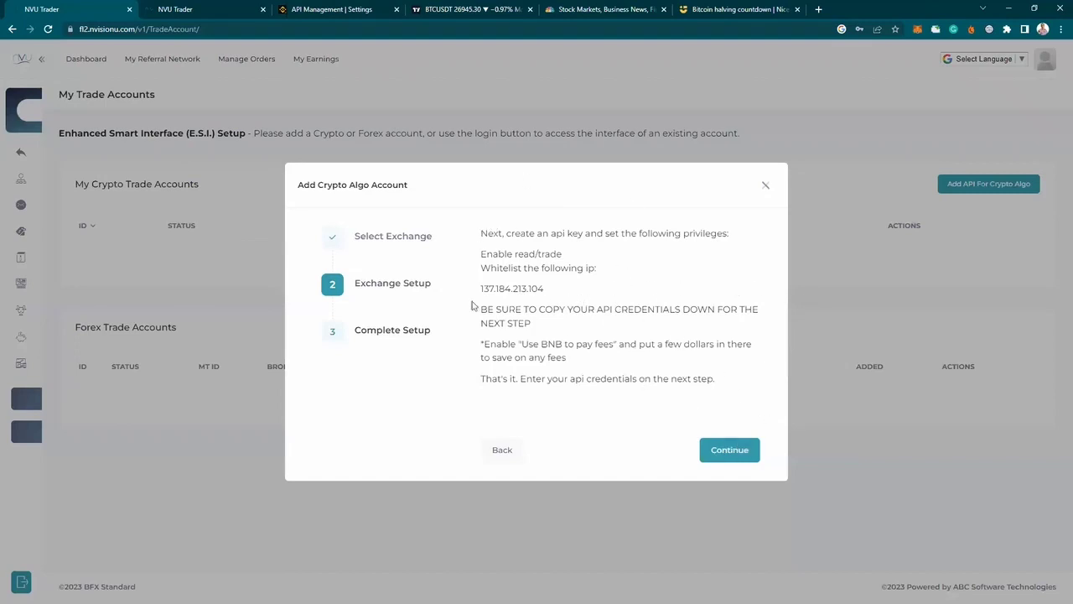
pyautogui.moveTo(546, 289); pyautogui.dragTo(479, 288)
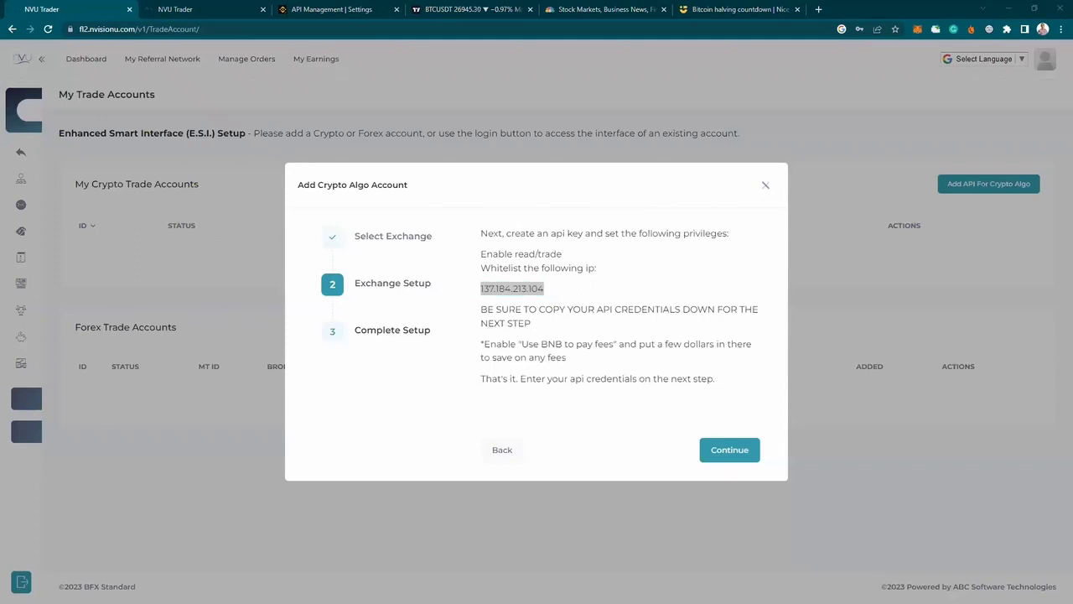
pyautogui.write('137.184.213.104')
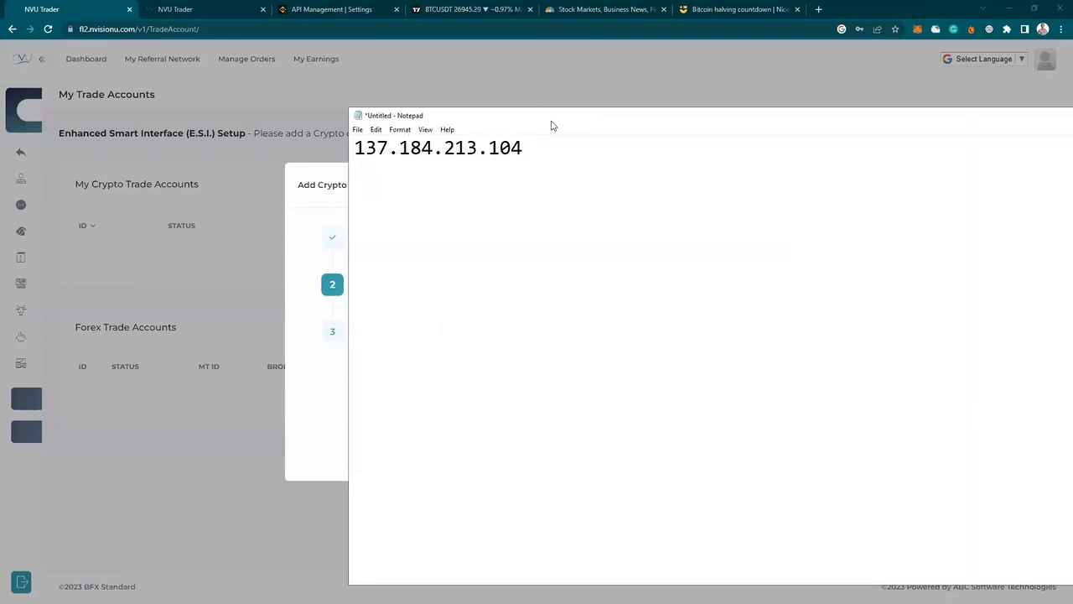
pyautogui.press('super+Down')
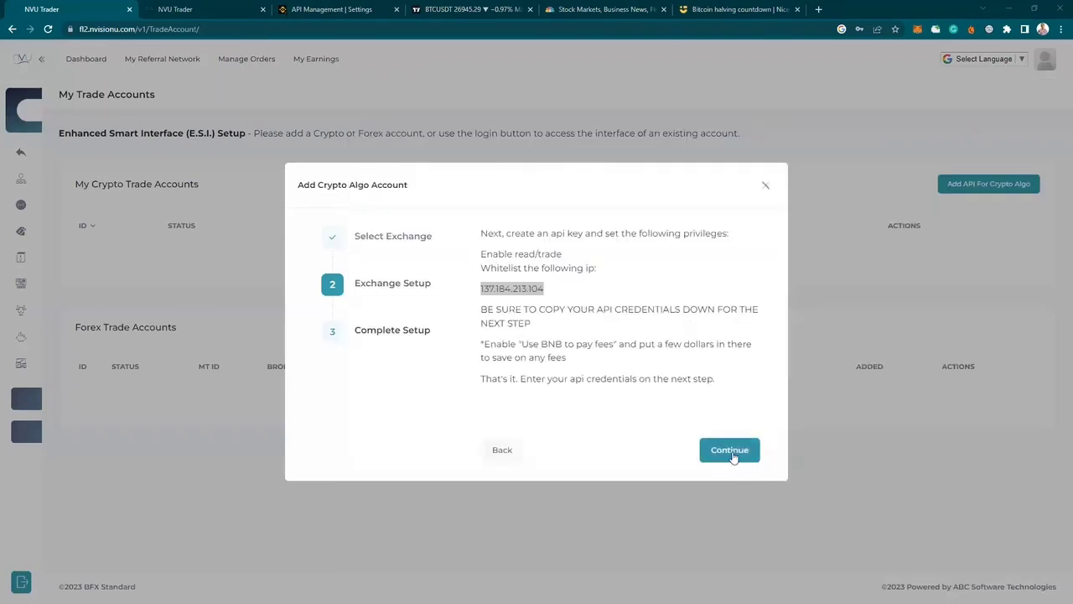
pyautogui.click(729, 450)
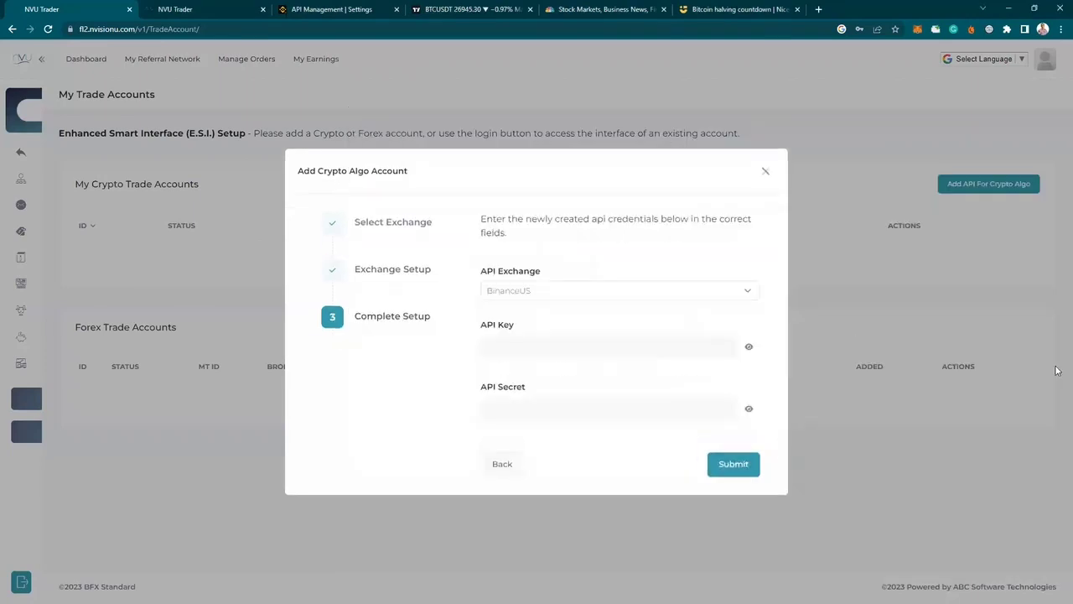
# Step: Leave the API Key field empty and switch to the Binance.US API Management tab
pyautogui.click(652, 348)
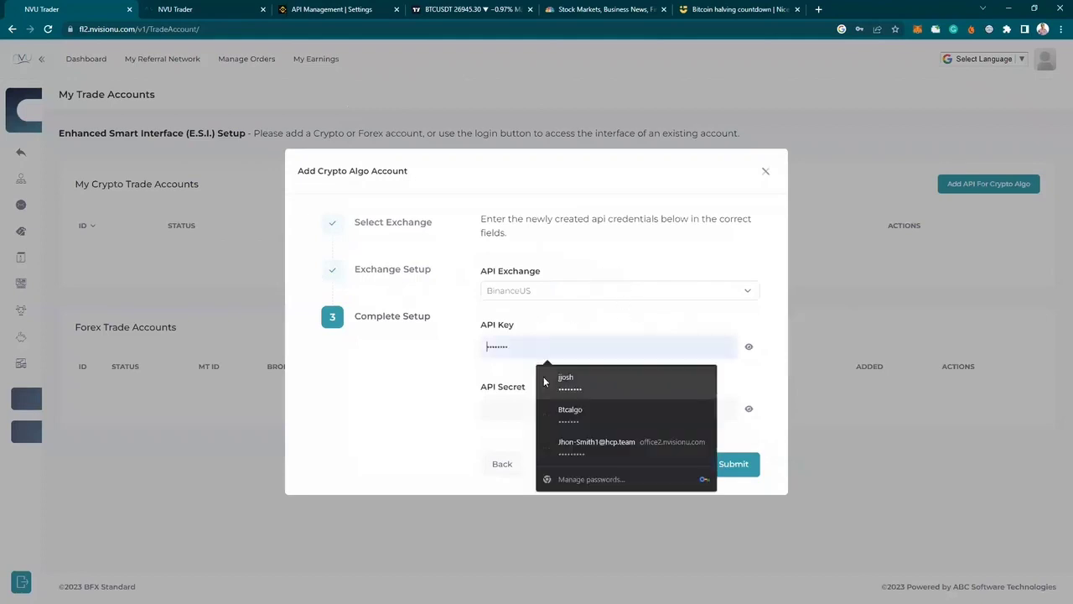
pyautogui.click(431, 398)
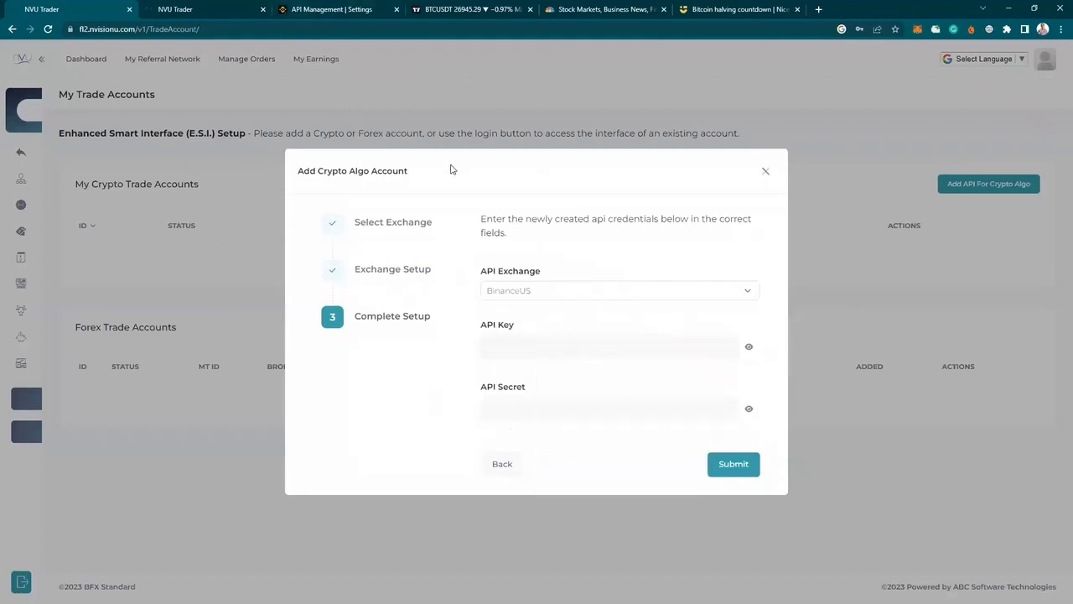
pyautogui.click(312, 9)
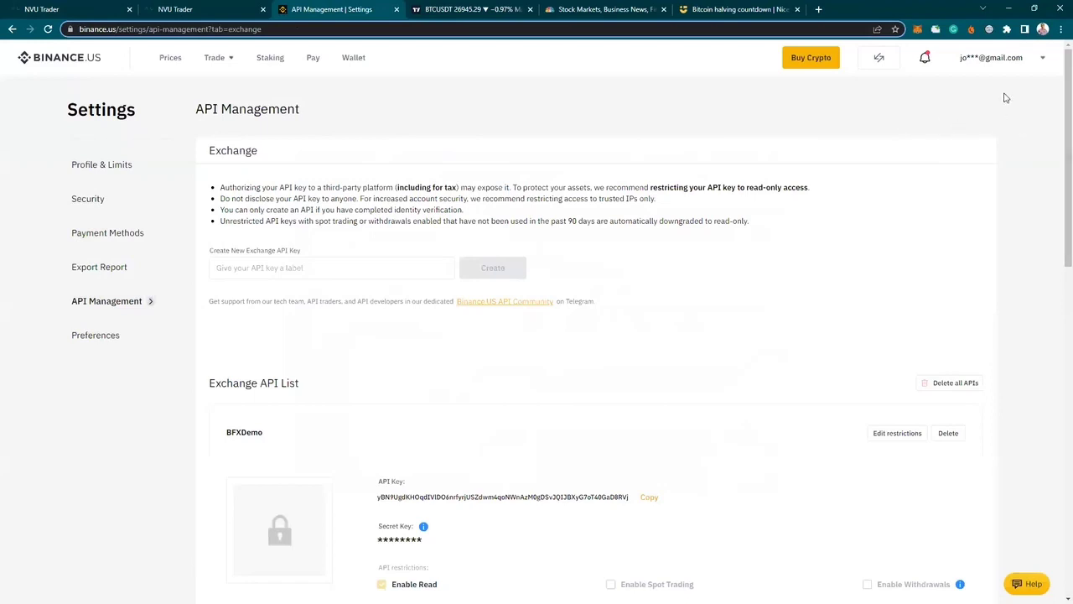
# Step: Create a Binance.US API key labelled 060123, verify it with the SMS code, and scroll to it
pyautogui.moveTo(1039, 64)
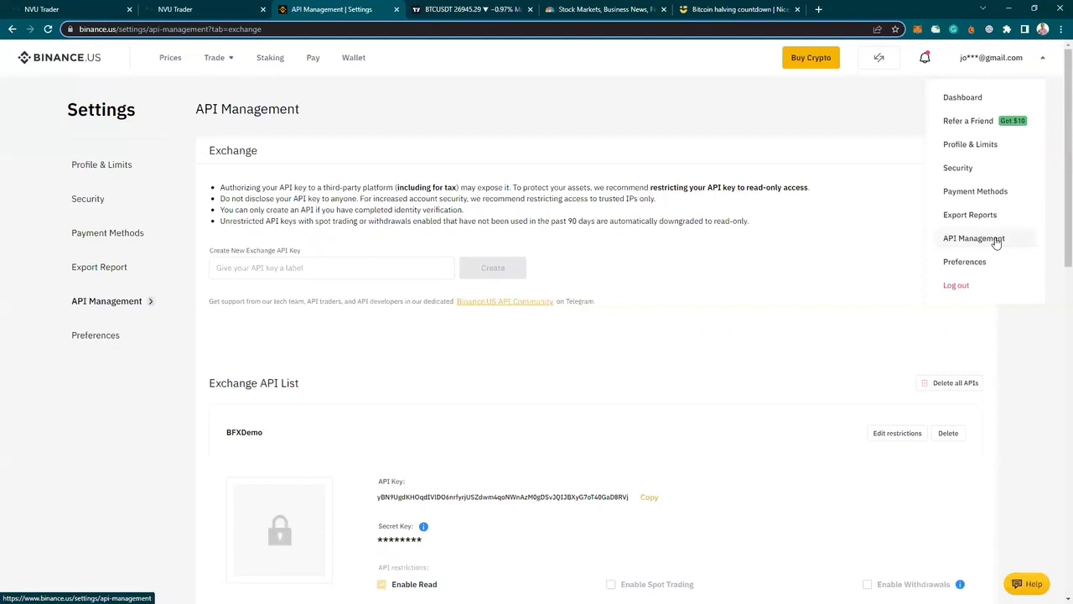
pyautogui.click(996, 240)
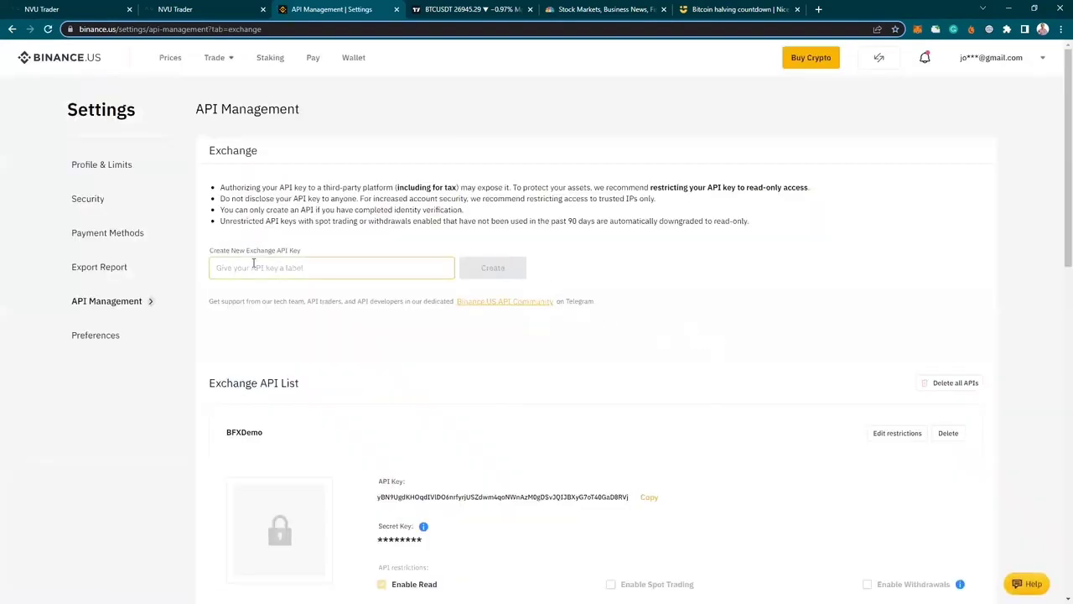
pyautogui.click(254, 262)
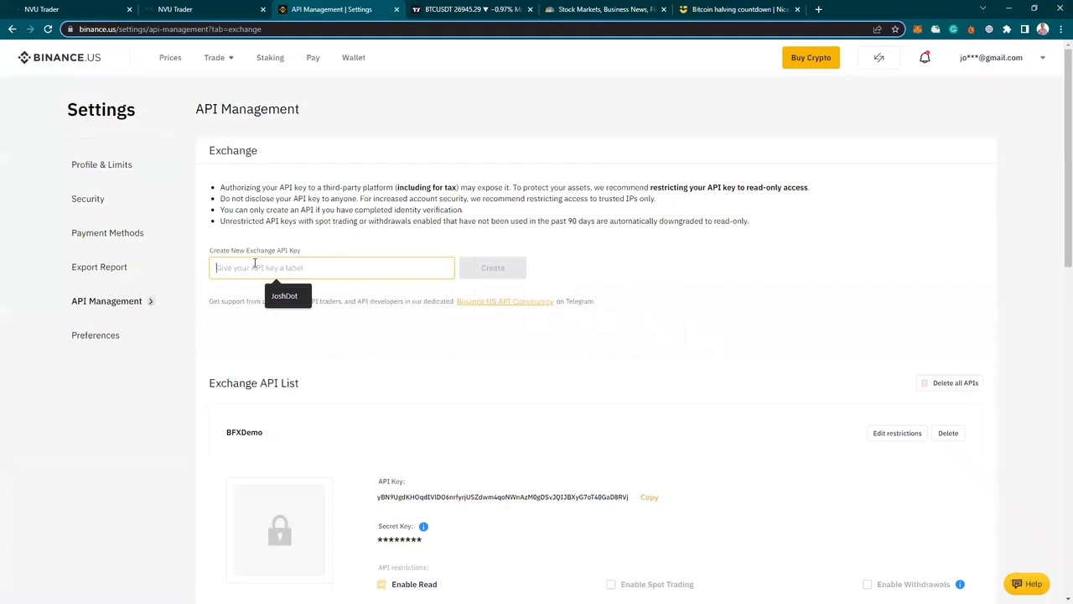
pyautogui.write('06')
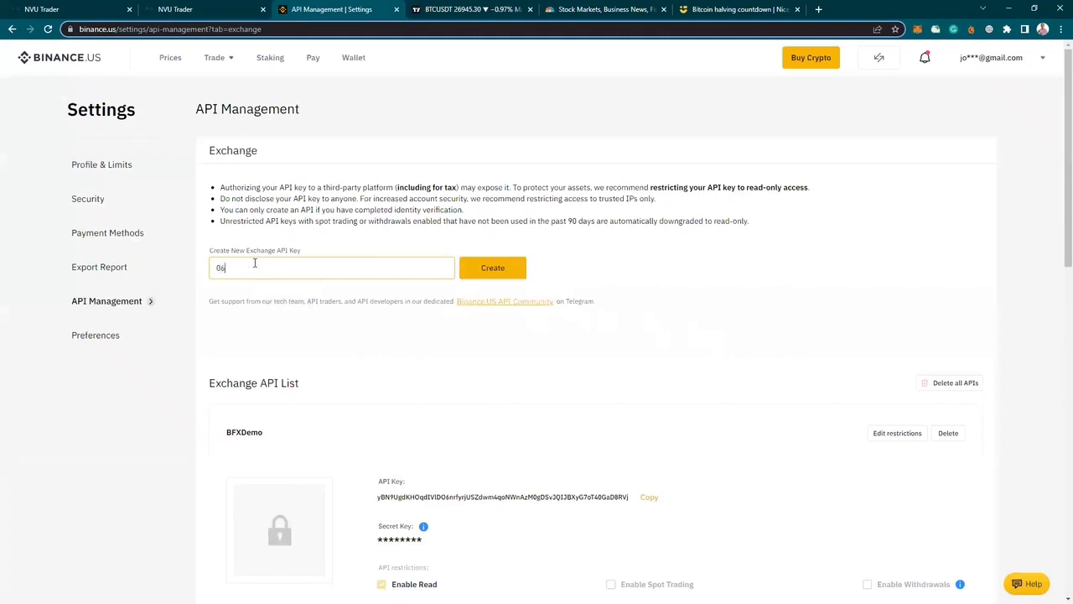
pyautogui.write('0123')
pyautogui.click(563, 259)
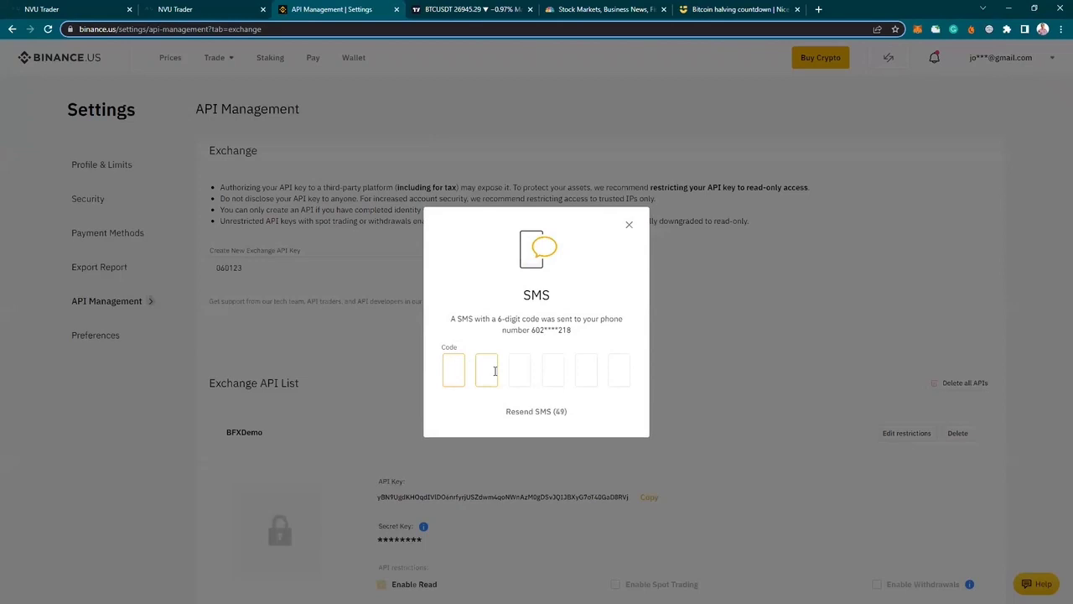
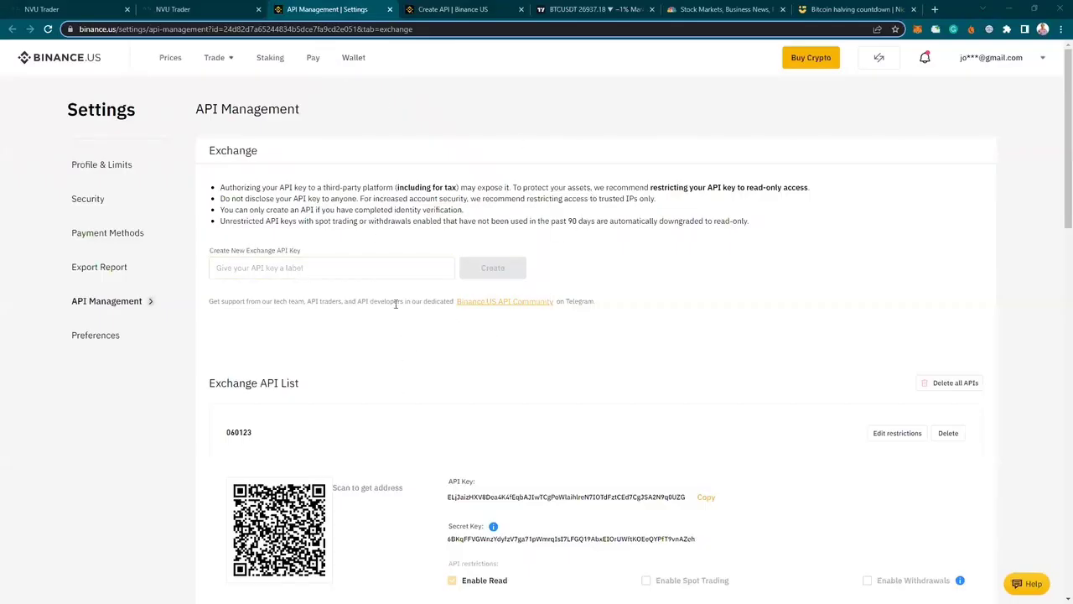
pyautogui.moveTo(1058, 192); pyautogui.dragTo(1058, 248)
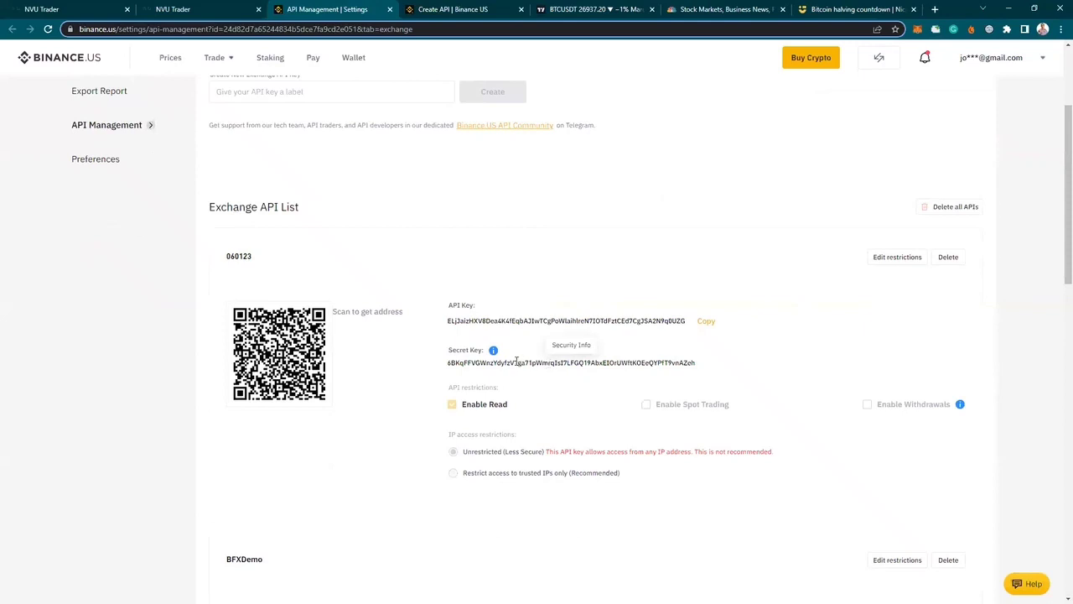
pyautogui.doubleClick(515, 361)
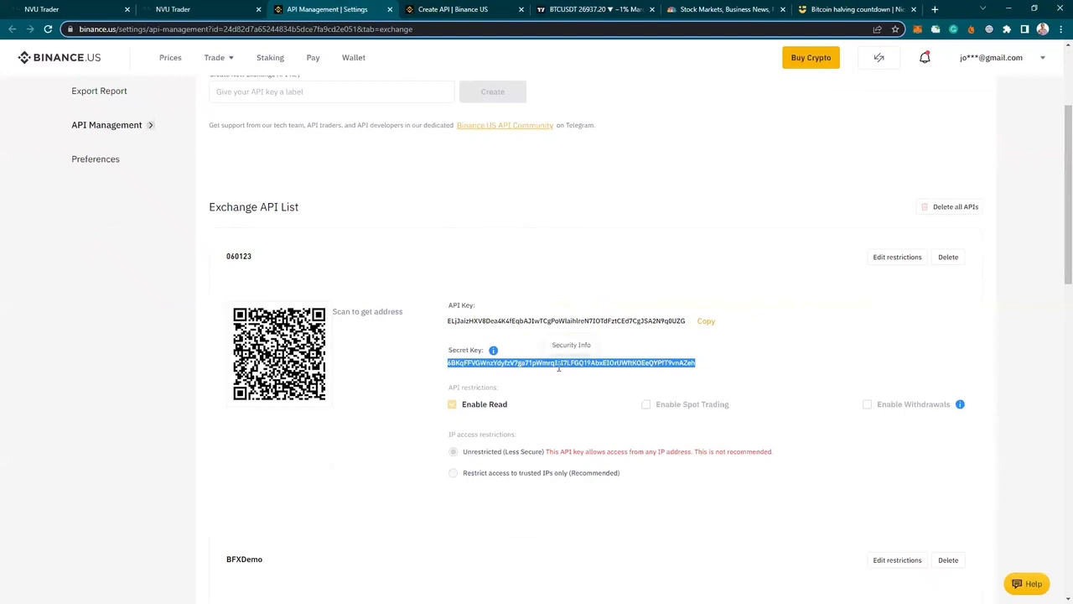
pyautogui.hotkey('alt', 'Tab')
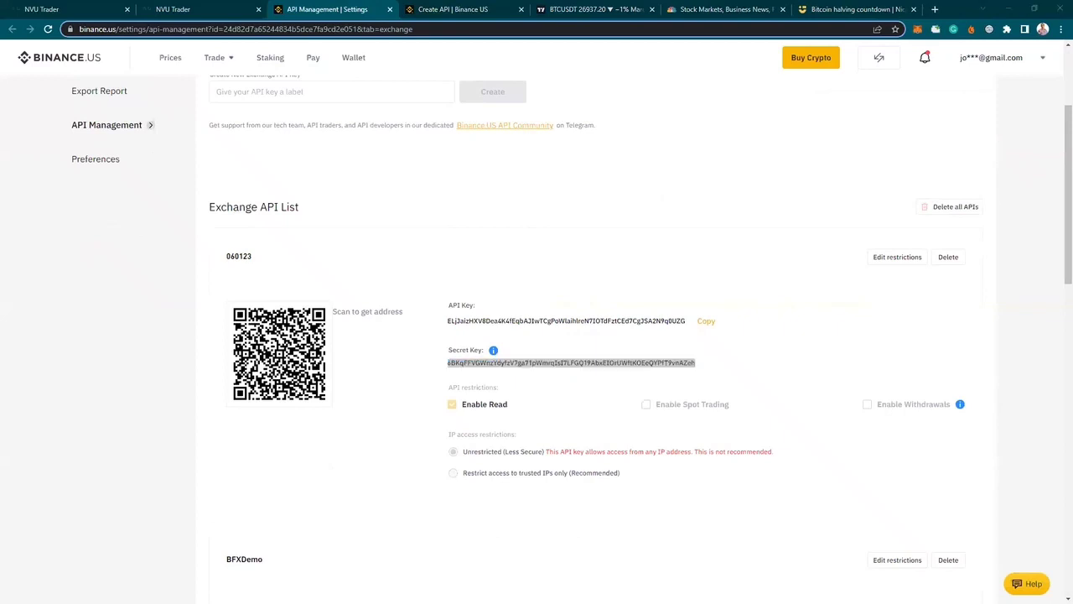
pyautogui.press('Return')
pyautogui.press('Return')
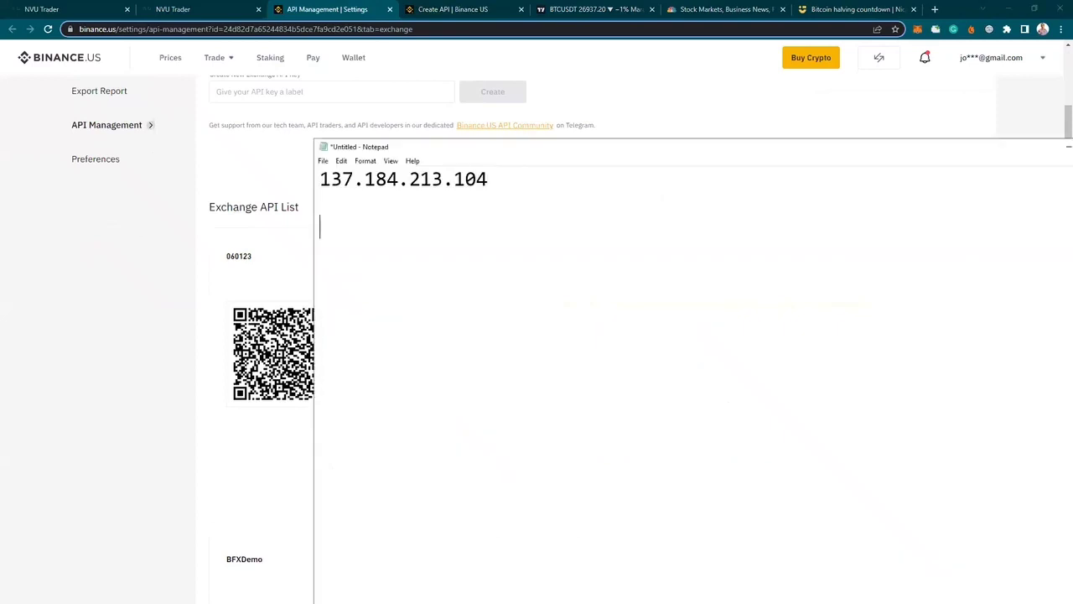
pyautogui.write('Secret')
pyautogui.press('Return')
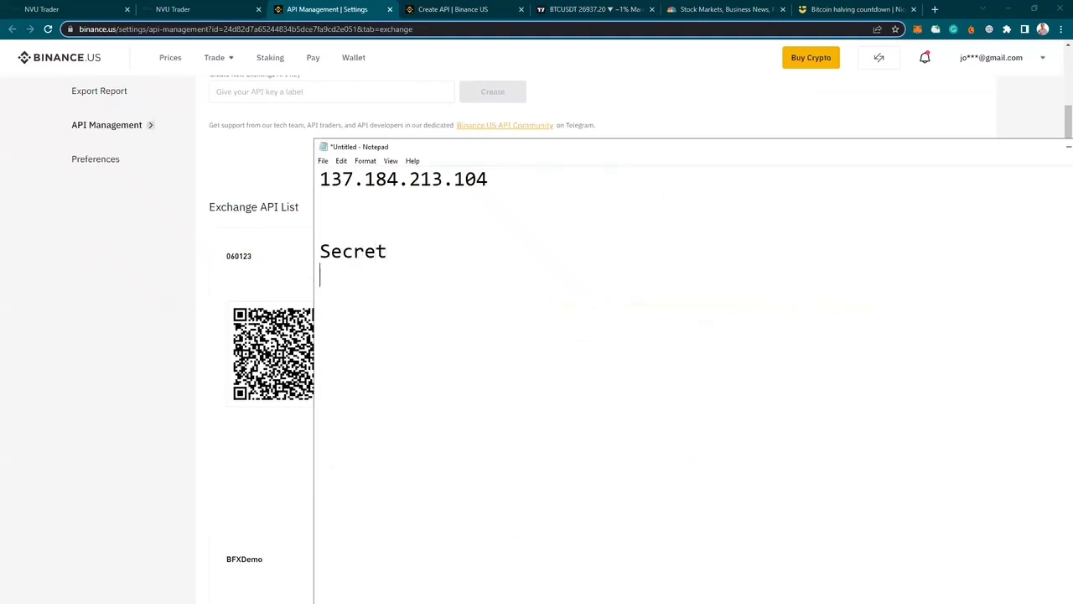
pyautogui.hotkey('ctrl', 'v')
pyautogui.press('Return')
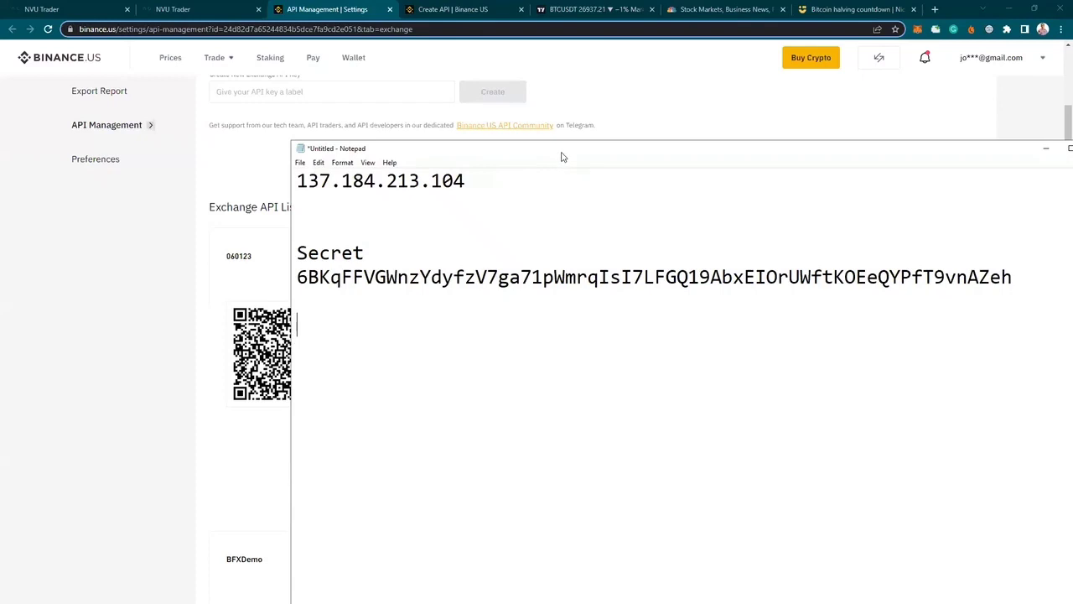
# Step: Copy the new API key into Notepad under a 'Key' label and reposition the Notepad window
pyautogui.hotkey('alt', 'Tab')
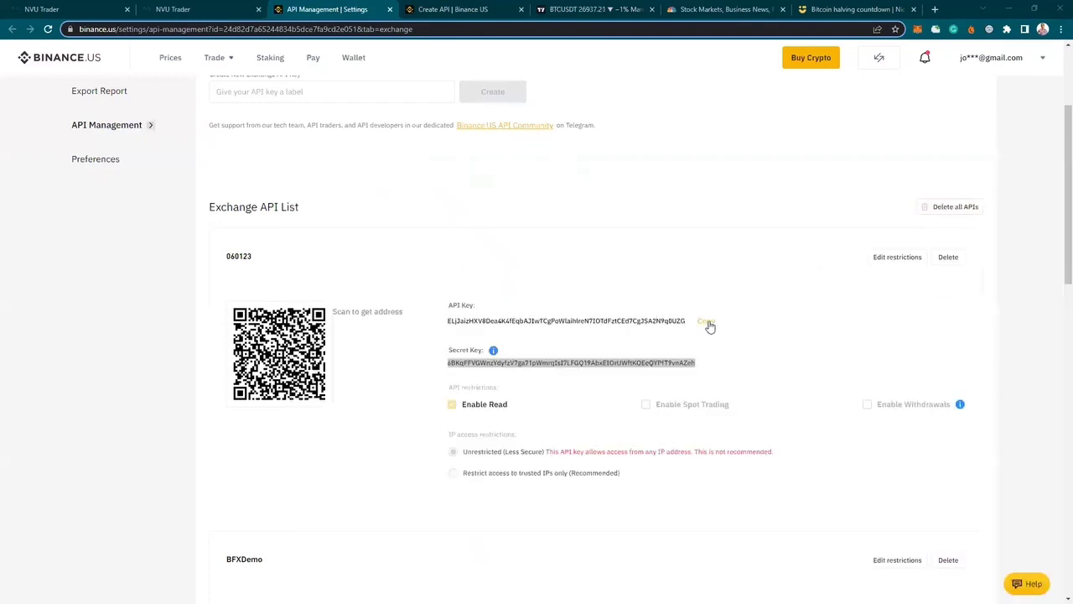
pyautogui.click(707, 324)
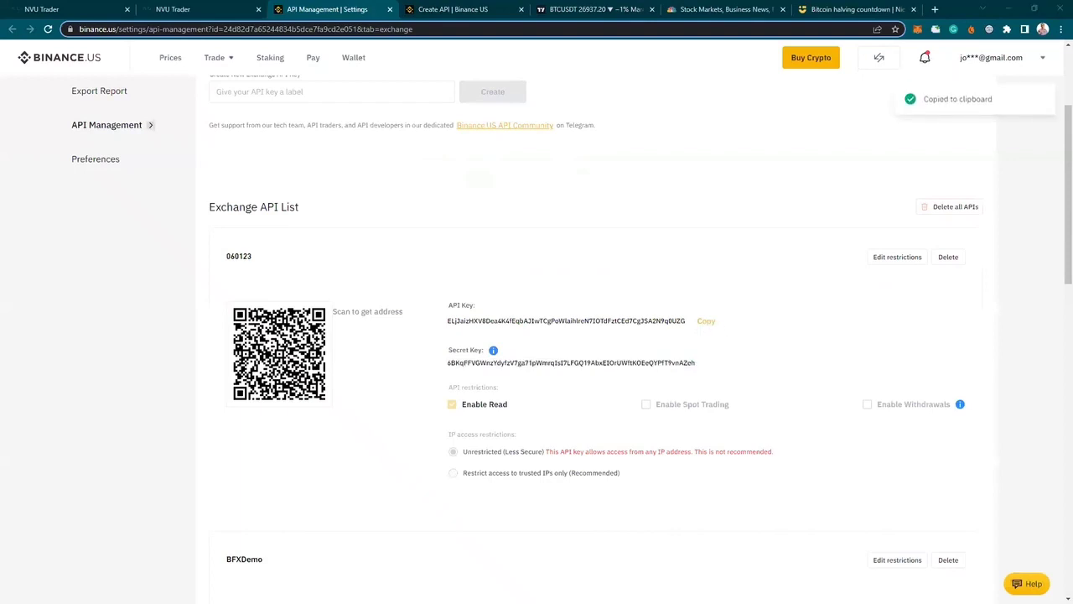
pyautogui.hotkey('alt', 'Tab')
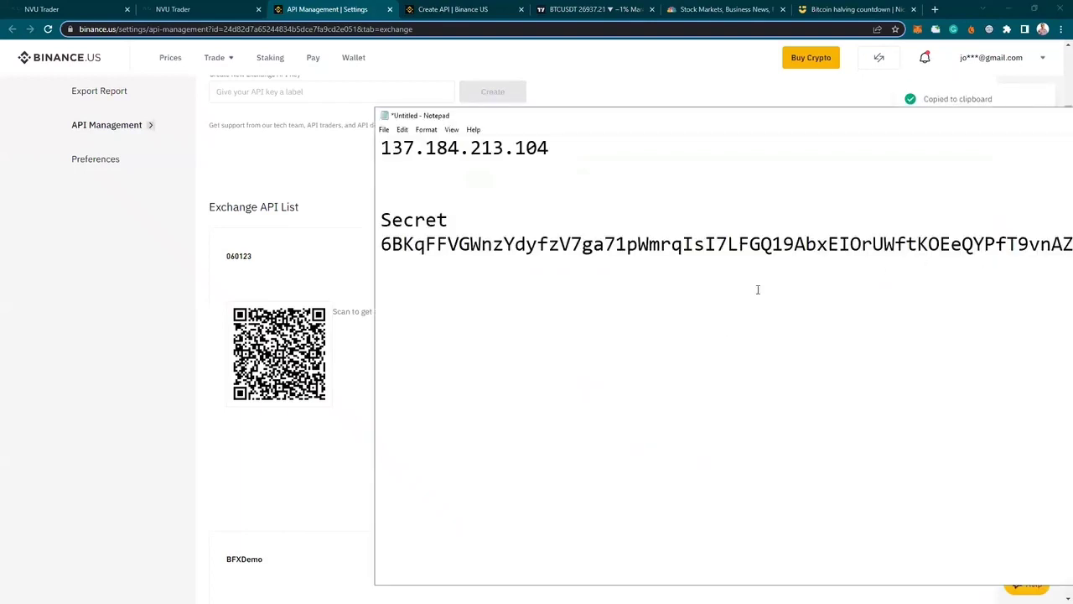
pyautogui.write('Key')
pyautogui.press('Return')
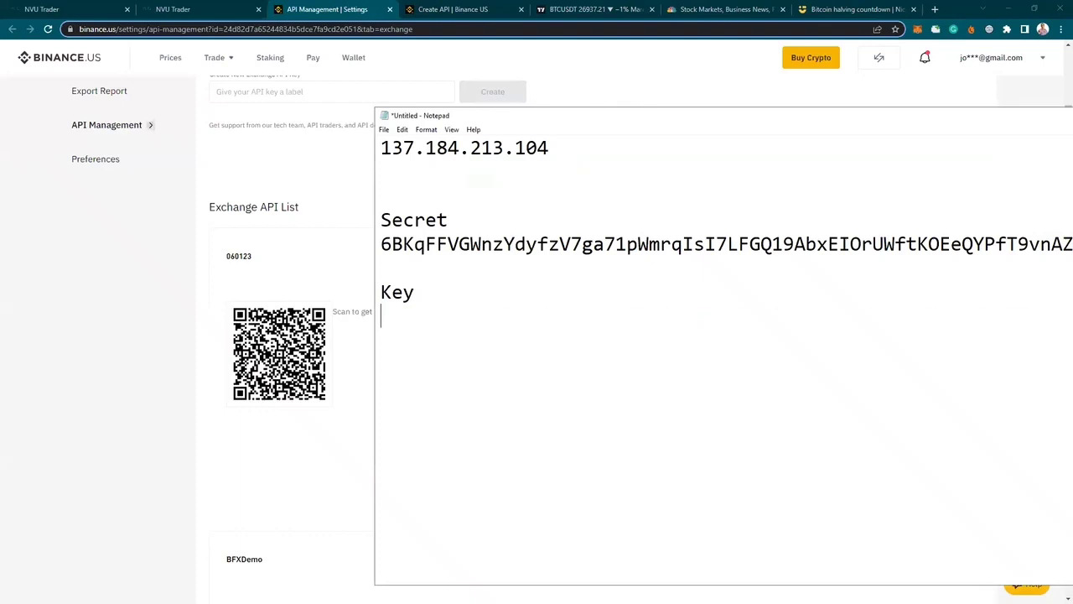
pyautogui.hotkey('ctrl', 'v')
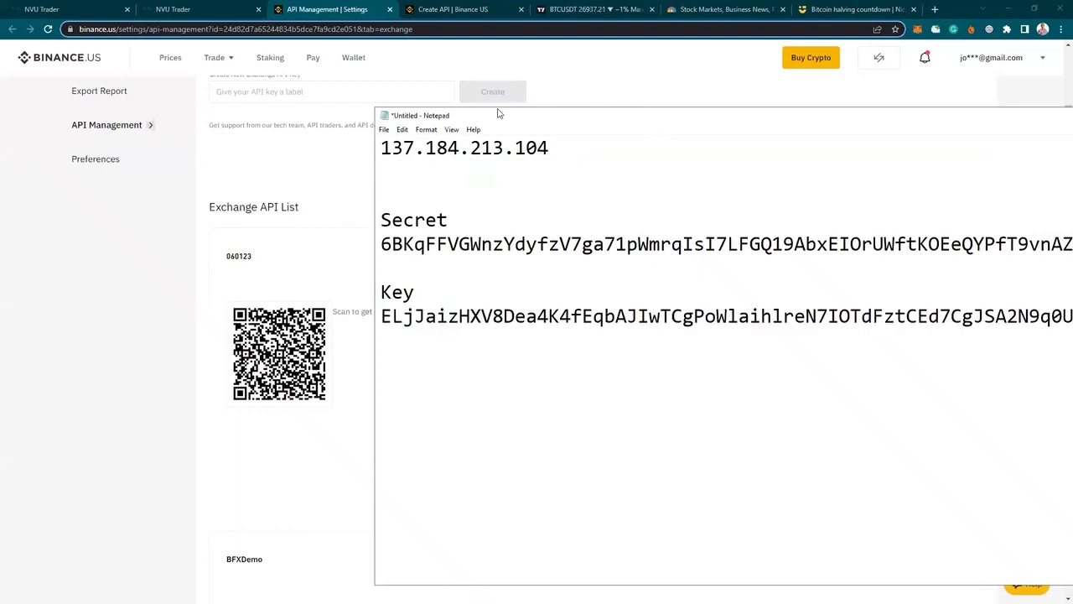
pyautogui.moveTo(497, 112); pyautogui.dragTo(335, 100)
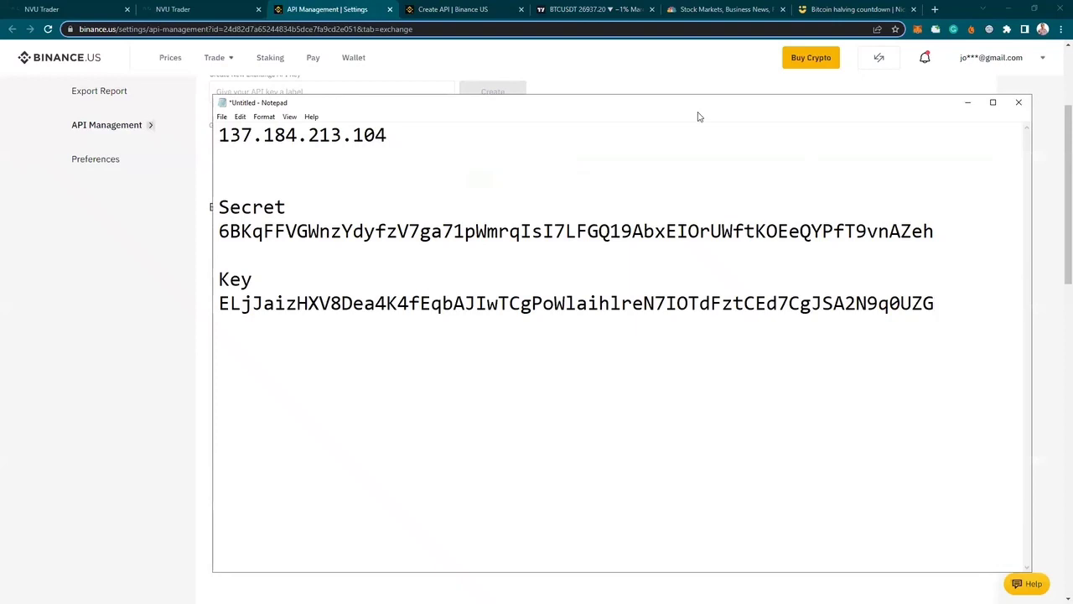
pyautogui.click(696, 82)
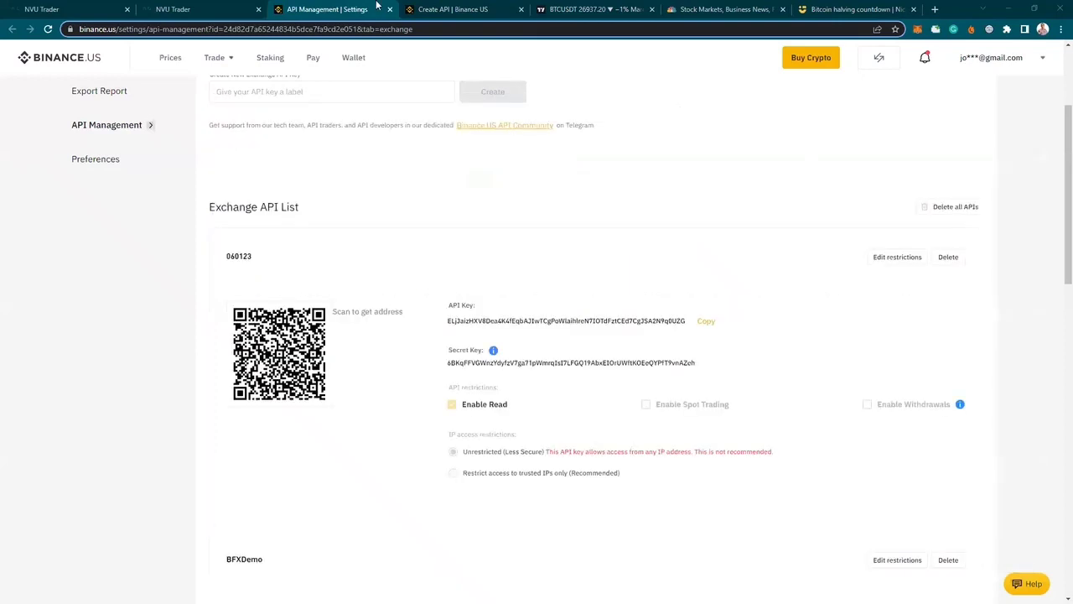
# Step: Start a new crypto algo account with BinanceUS - US Only and reach the credentials step
pyautogui.click(184, 15)
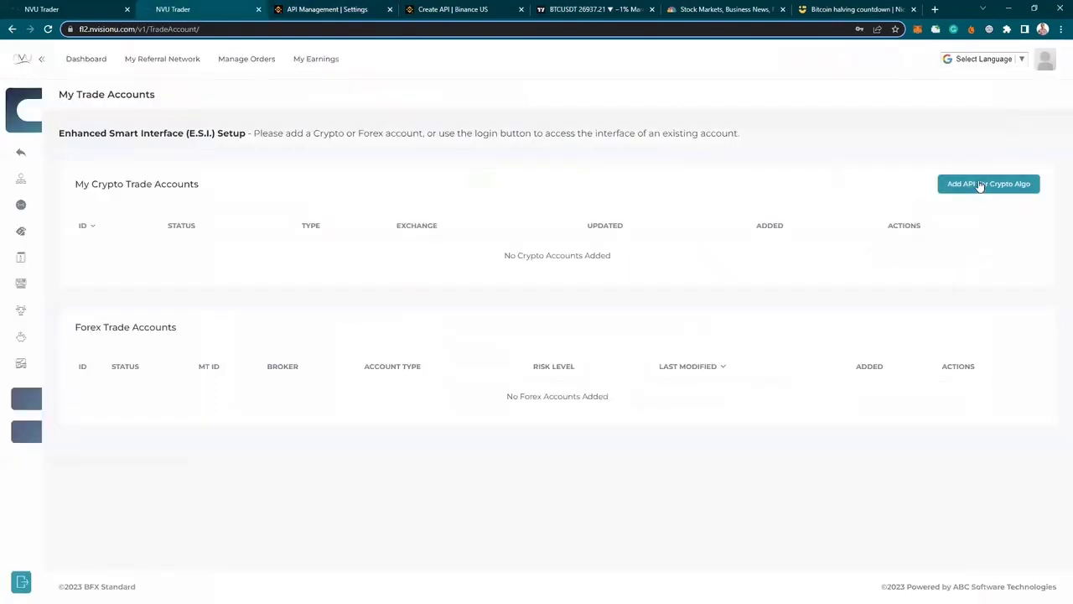
pyautogui.click(979, 185)
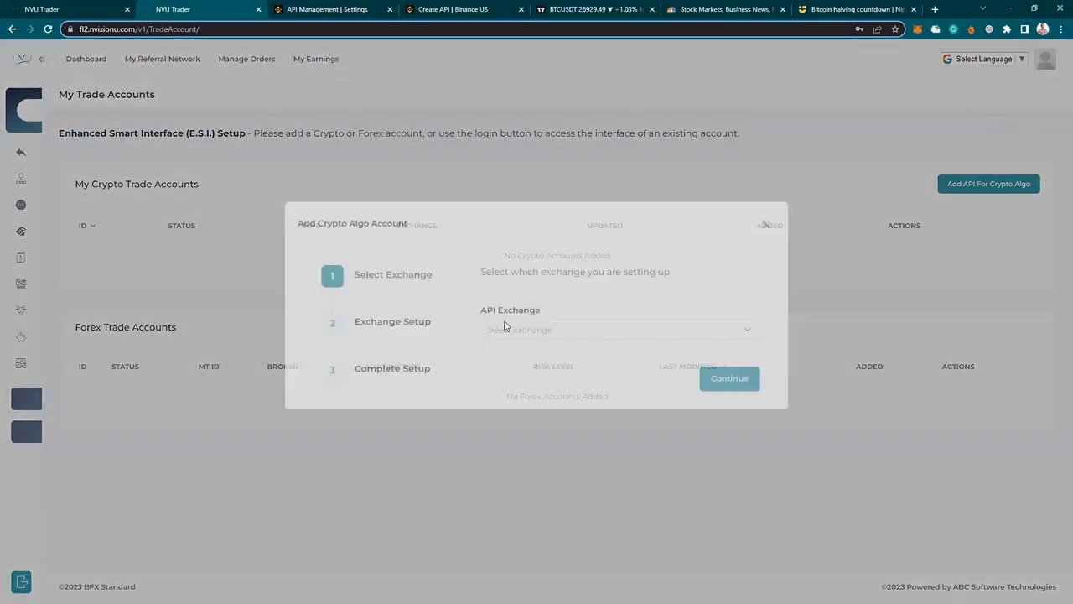
pyautogui.click(553, 351)
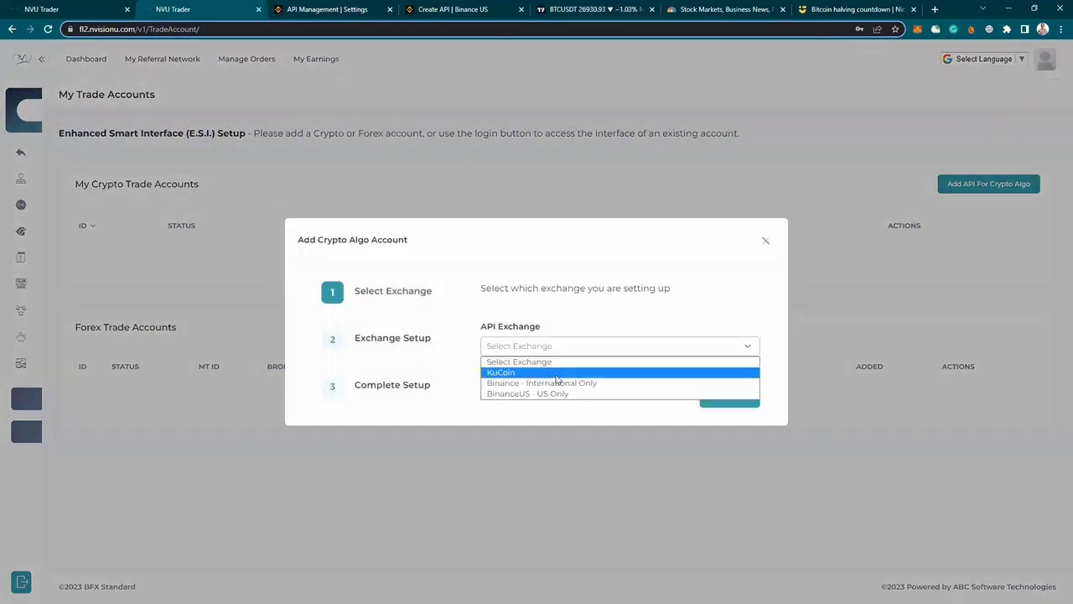
pyautogui.click(562, 394)
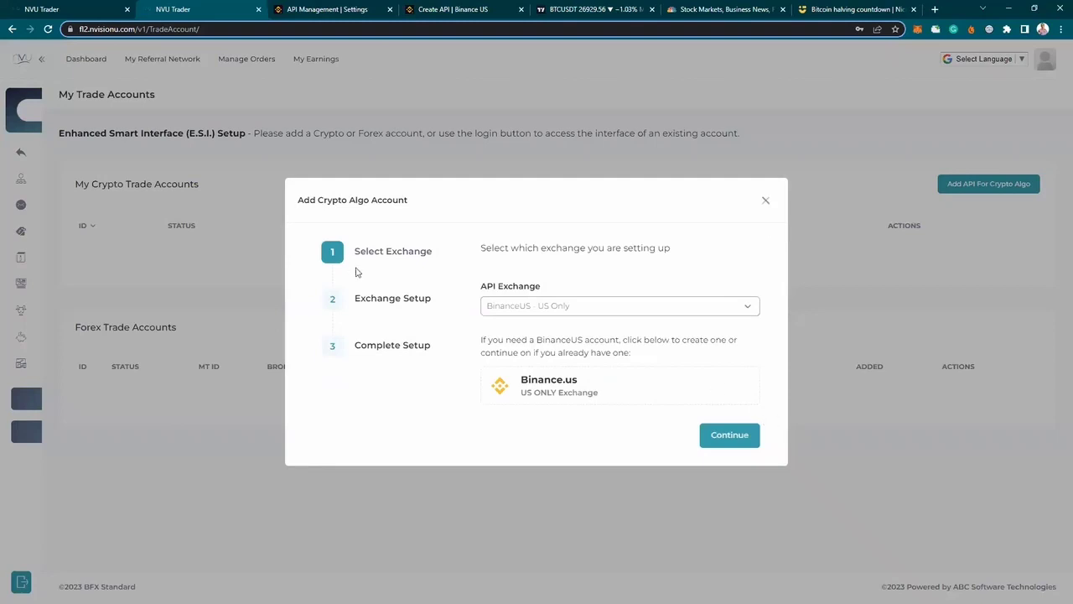
pyautogui.click(725, 430)
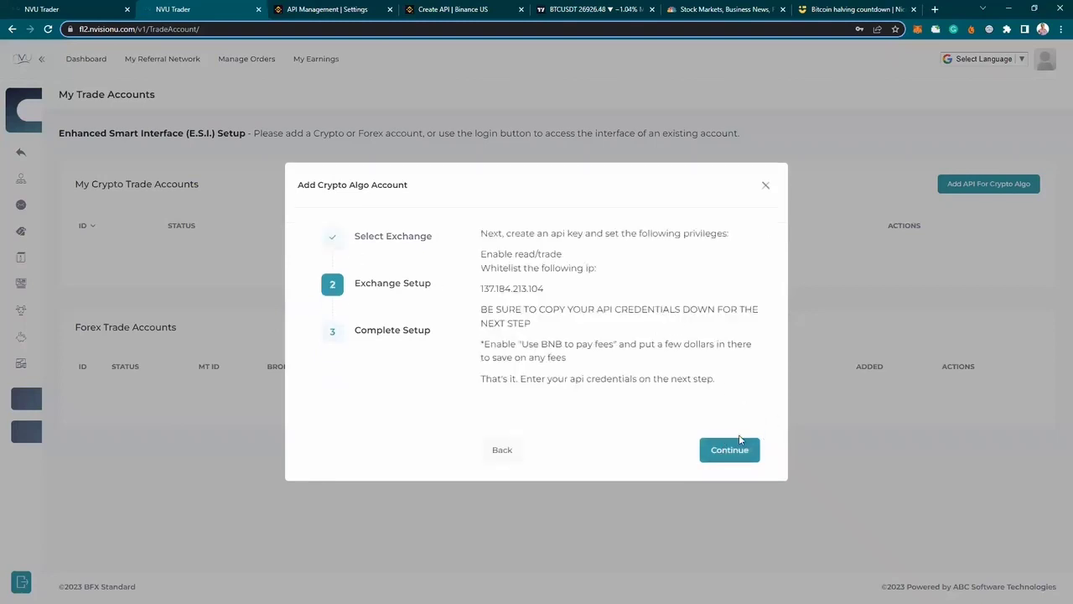
pyautogui.click(728, 444)
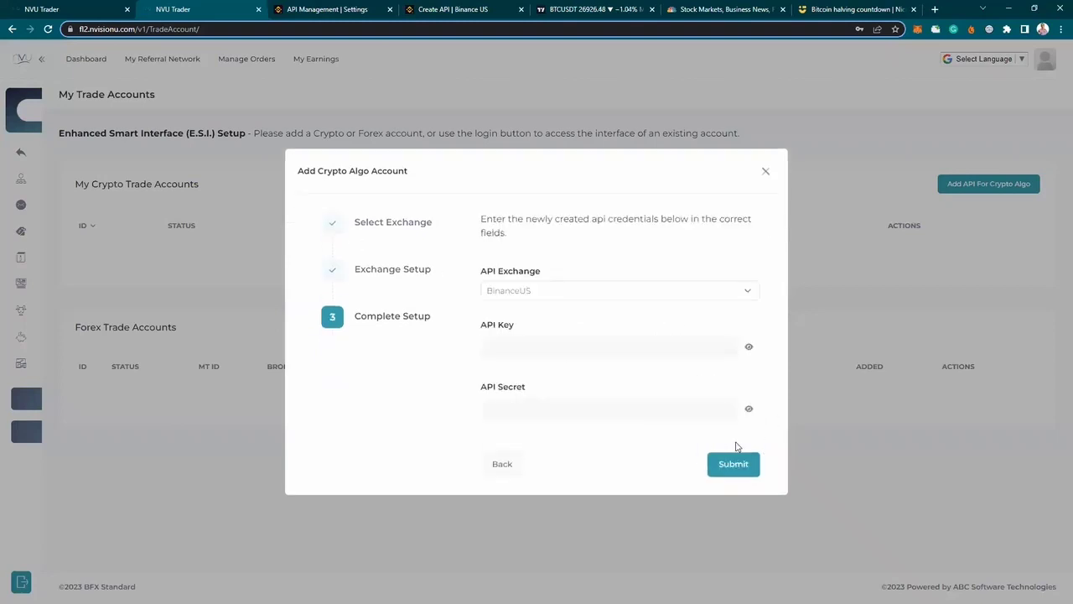
# Step: Paste the saved secret from Notepad into the API Secret field and reveal it to check
pyautogui.click(571, 349)
pyautogui.hotkey('alt', 'Tab')
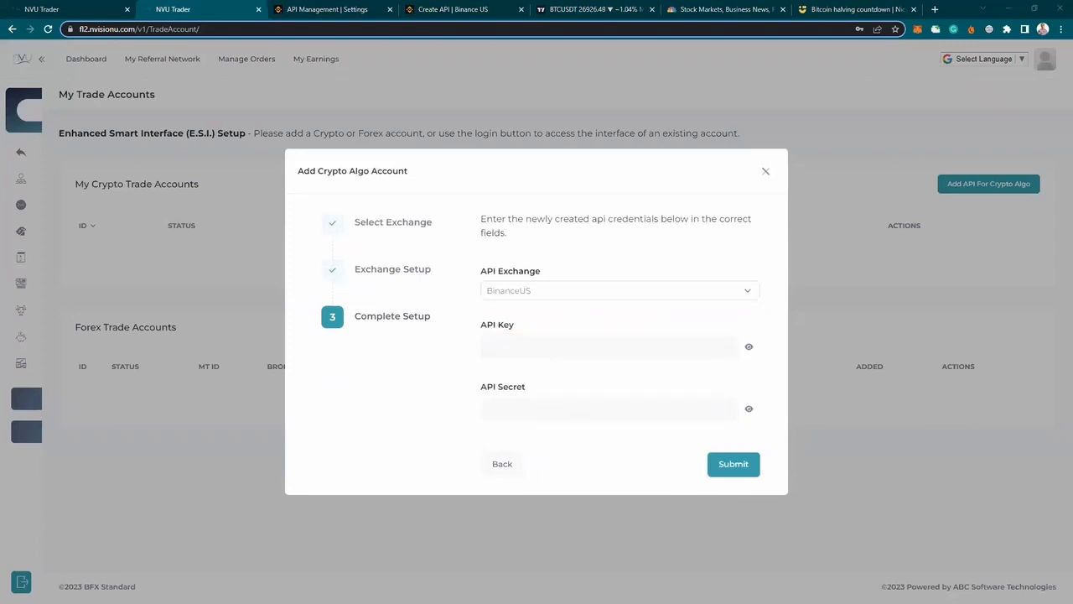
pyautogui.hotkey('alt', 'Tab')
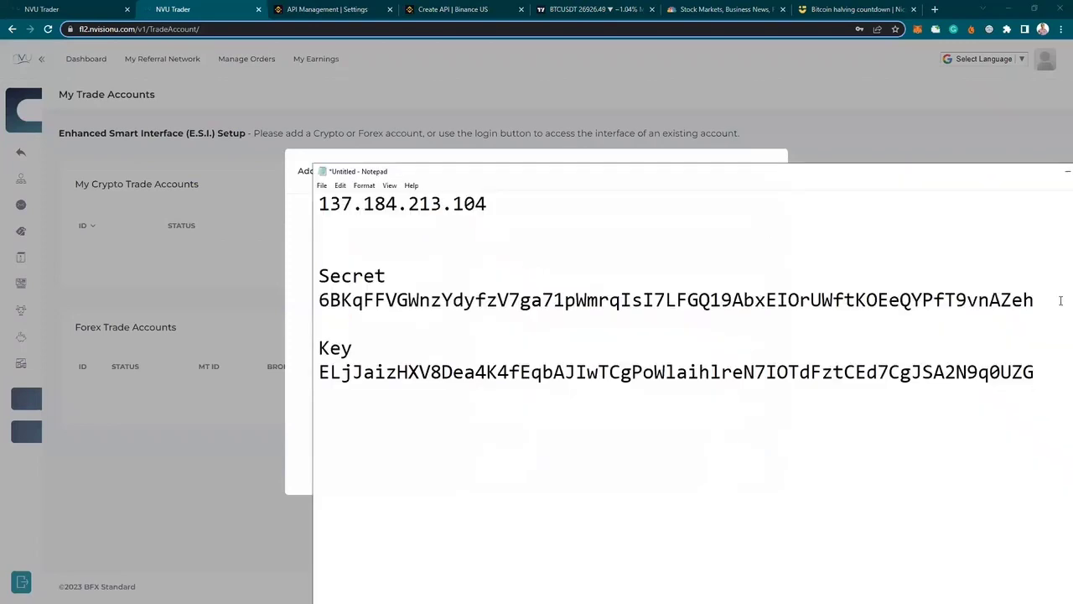
pyautogui.moveTo(1054, 299); pyautogui.dragTo(305, 306)
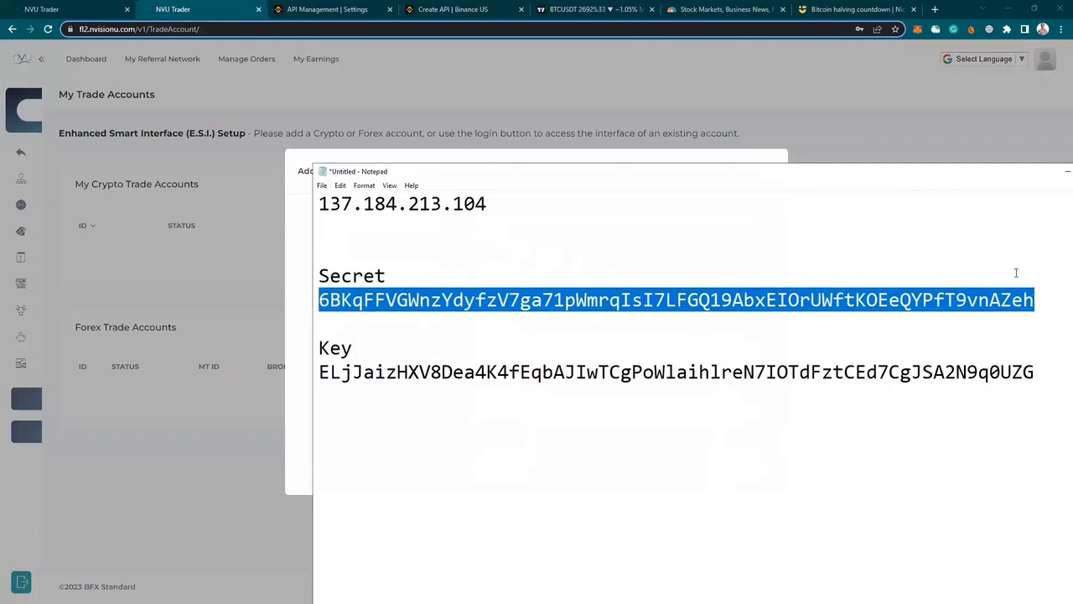
pyautogui.hotkey('alt', 'Tab')
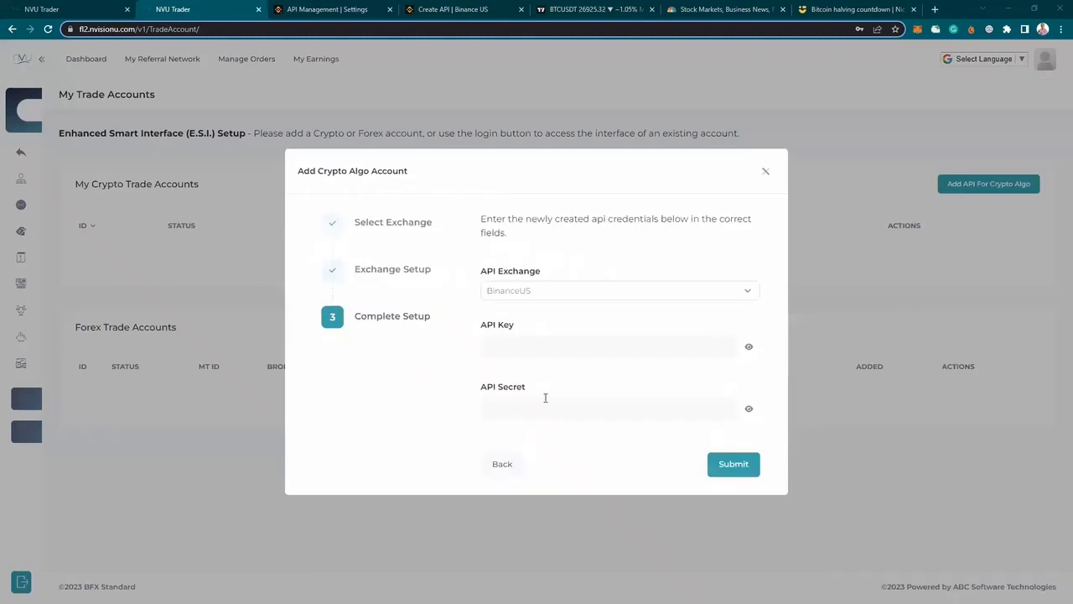
pyautogui.click(543, 406)
pyautogui.hotkey('ctrl', 'v')
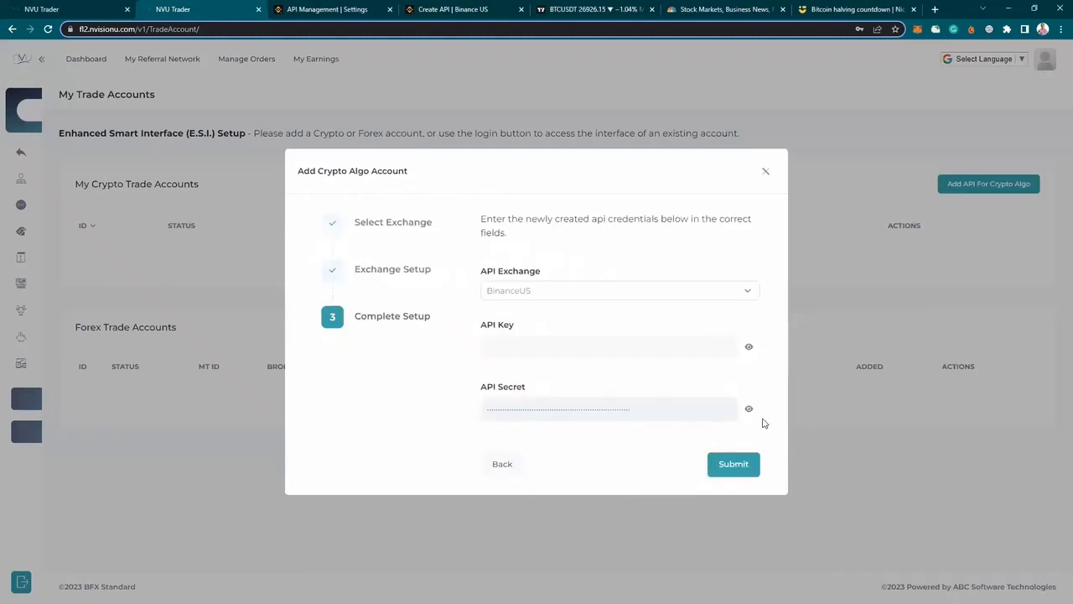
pyautogui.click(750, 409)
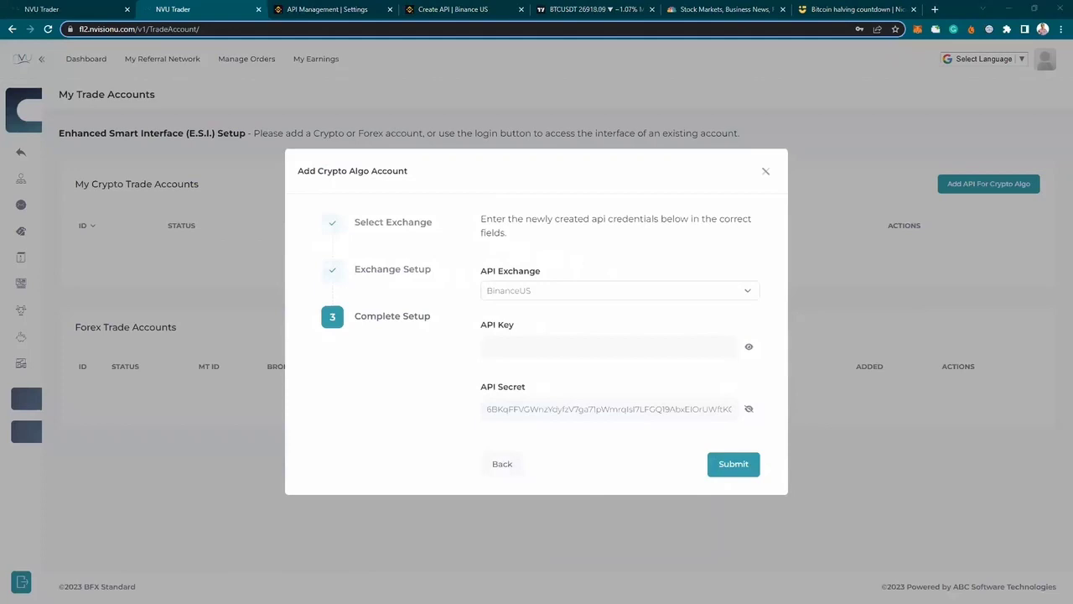
# Step: Paste the saved API key into the API Key field and submit the account
pyautogui.hotkey('alt', 'Tab')
pyautogui.click(916, 393)
pyautogui.doubleClick(922, 394)
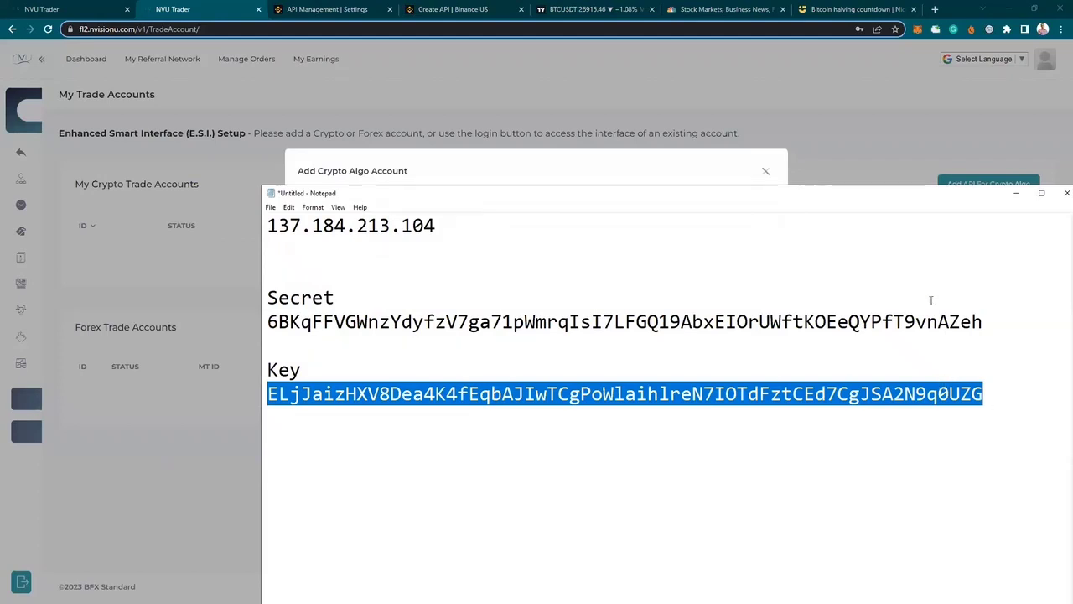
pyautogui.hotkey('alt', 'Tab')
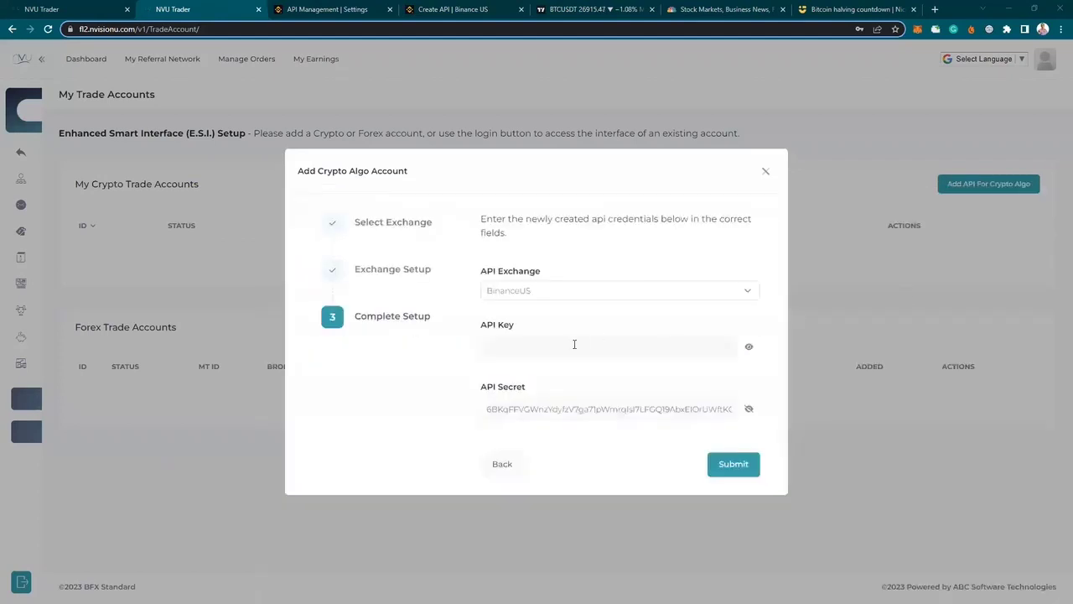
pyautogui.click(575, 343)
pyautogui.hotkey('ctrl', 'v')
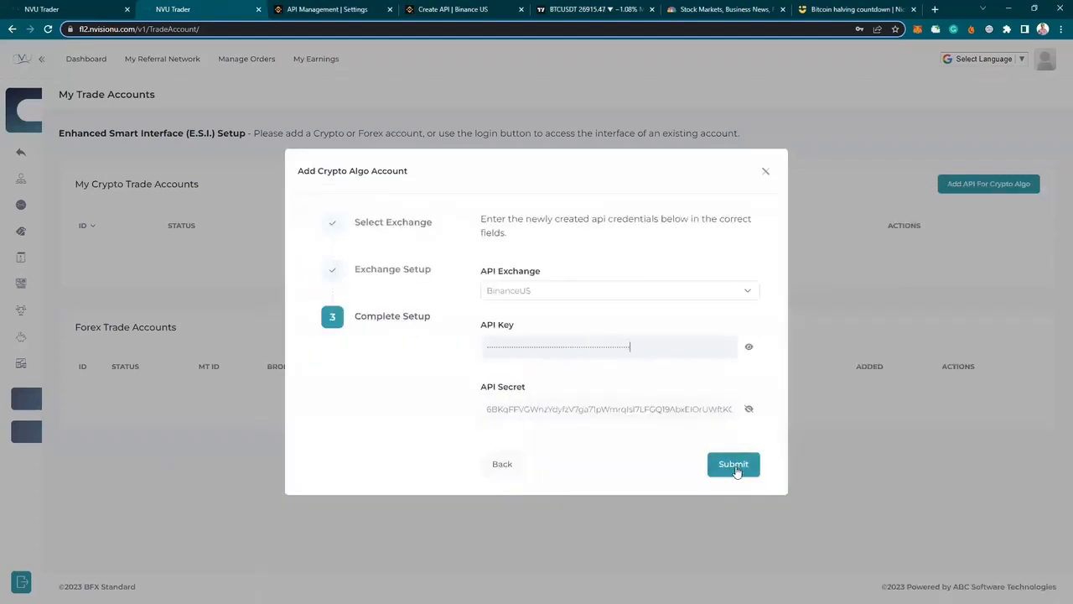
pyautogui.click(734, 471)
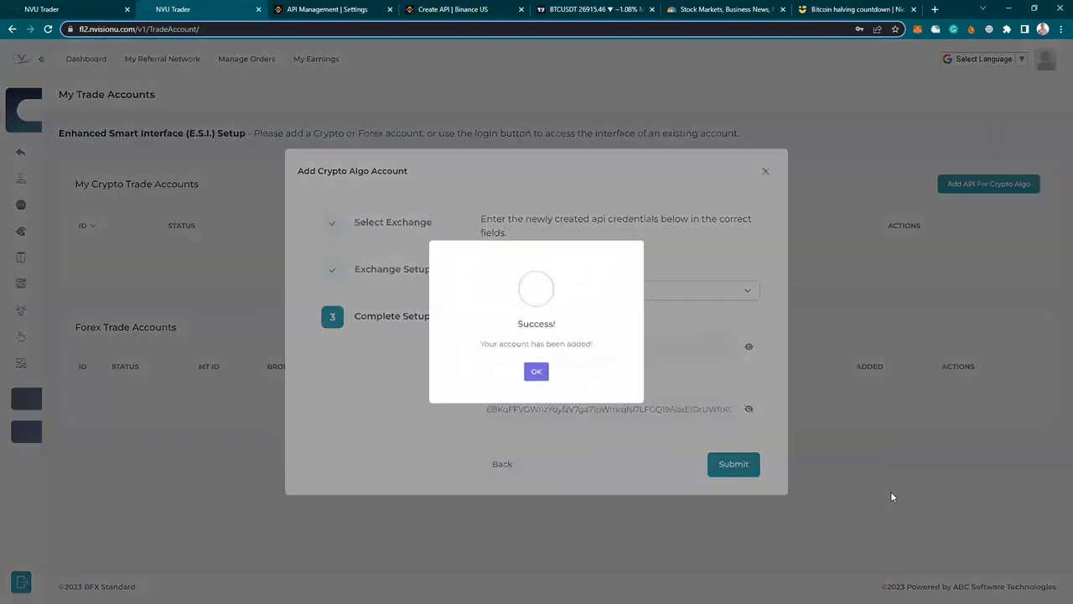
# Step: Dismiss the success and password prompts, then open the new BinanceUS account's Crypto Smart Interface
pyautogui.click(536, 376)
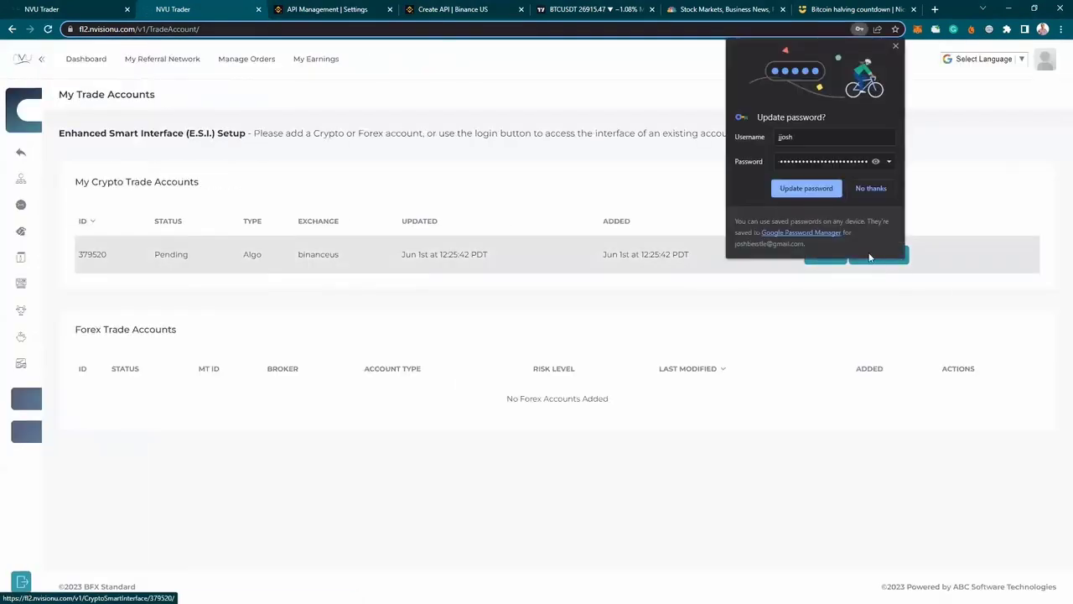
pyautogui.click(895, 47)
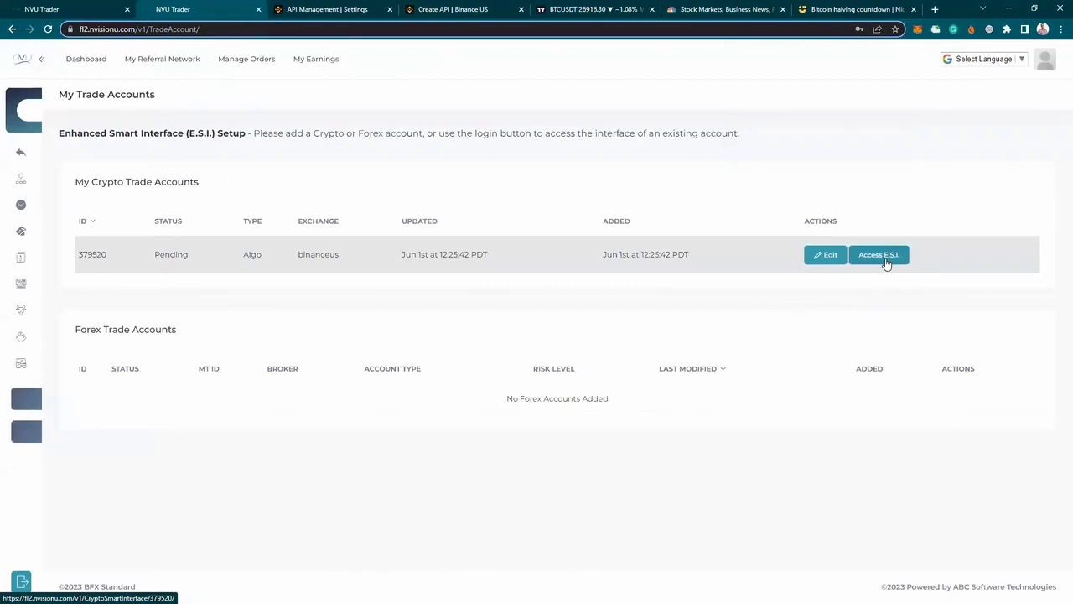
pyautogui.click(886, 267)
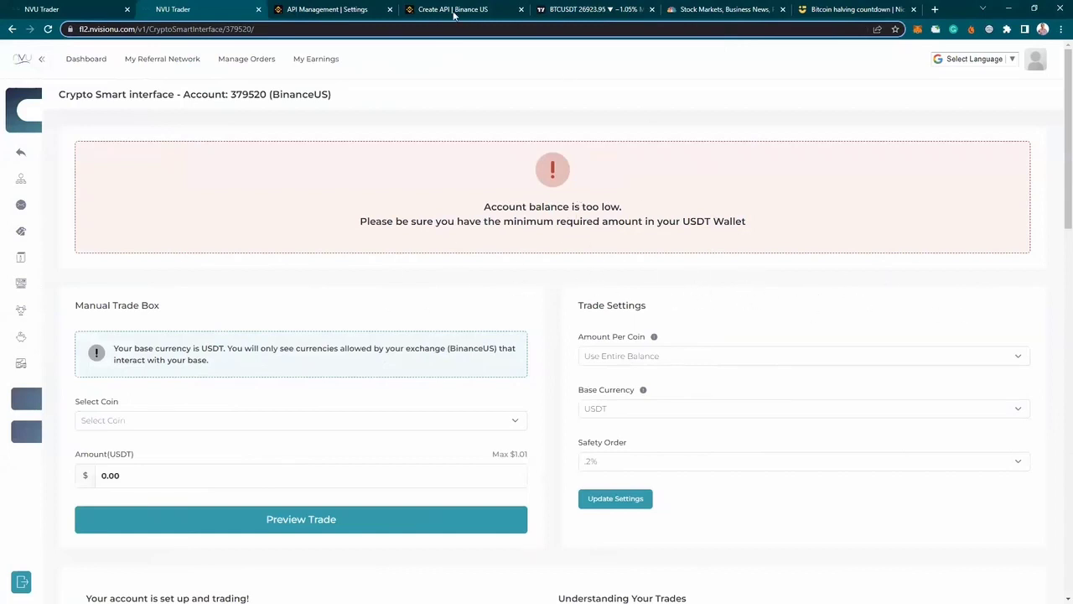
# Step: Switch to the Binance.US API Management settings page
pyautogui.click(331, 13)
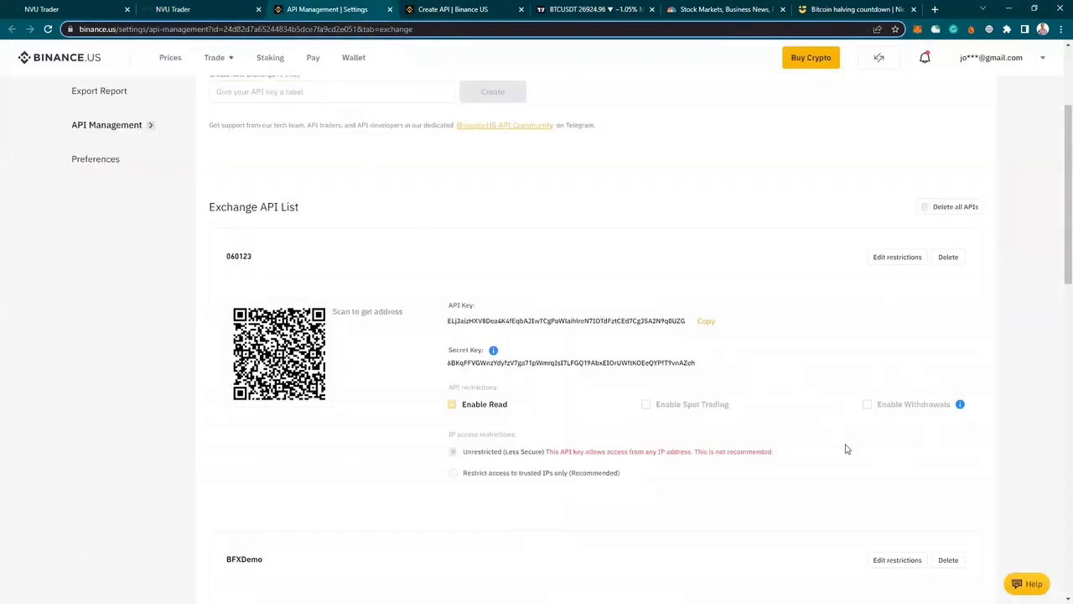
# Step: Edit the 060123 key's restrictions to enable spot trading and restrict access to trusted IPs
pyautogui.click(885, 260)
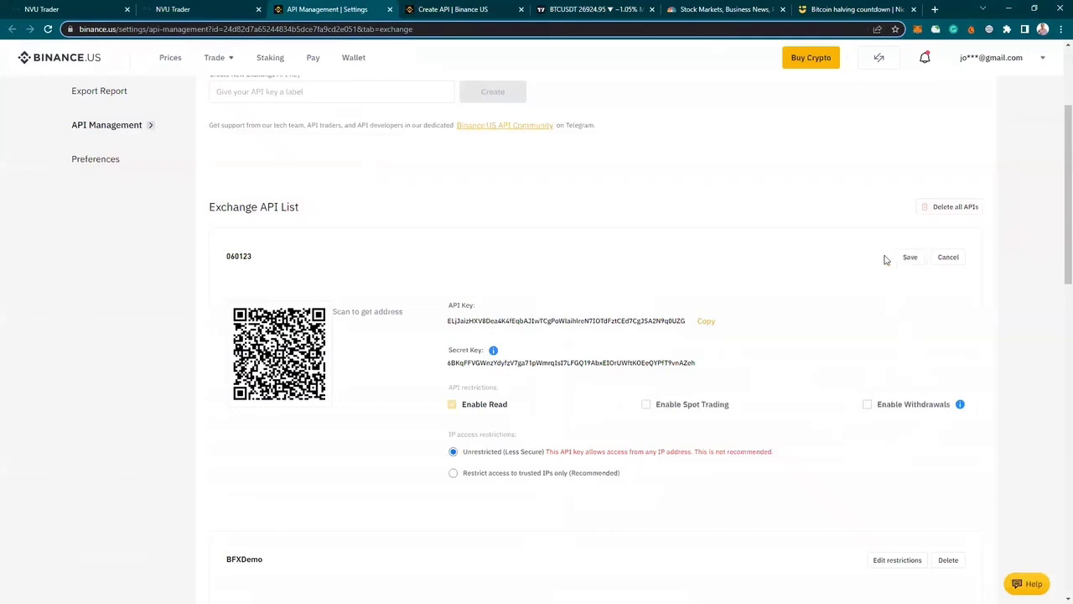
pyautogui.click(646, 403)
pyautogui.click(466, 475)
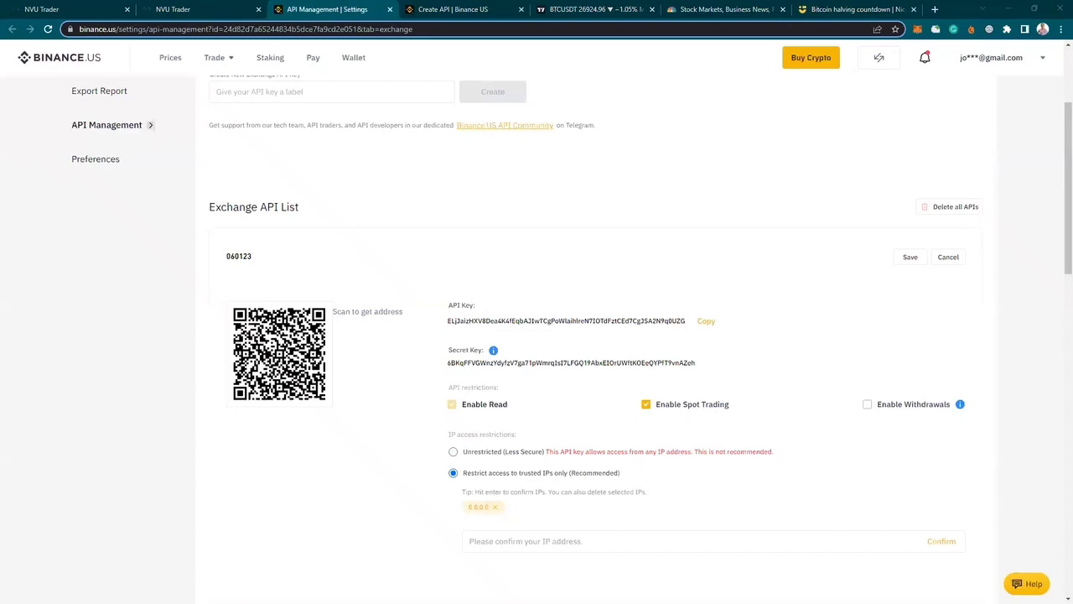
# Step: Add 137.184.213.104 as the trusted IP and remove 0.0.0.0
pyautogui.hotkey('alt', 'Tab')
pyautogui.moveTo(552, 290); pyautogui.dragTo(376, 277)
pyautogui.hotkey('ctrl', 'c')
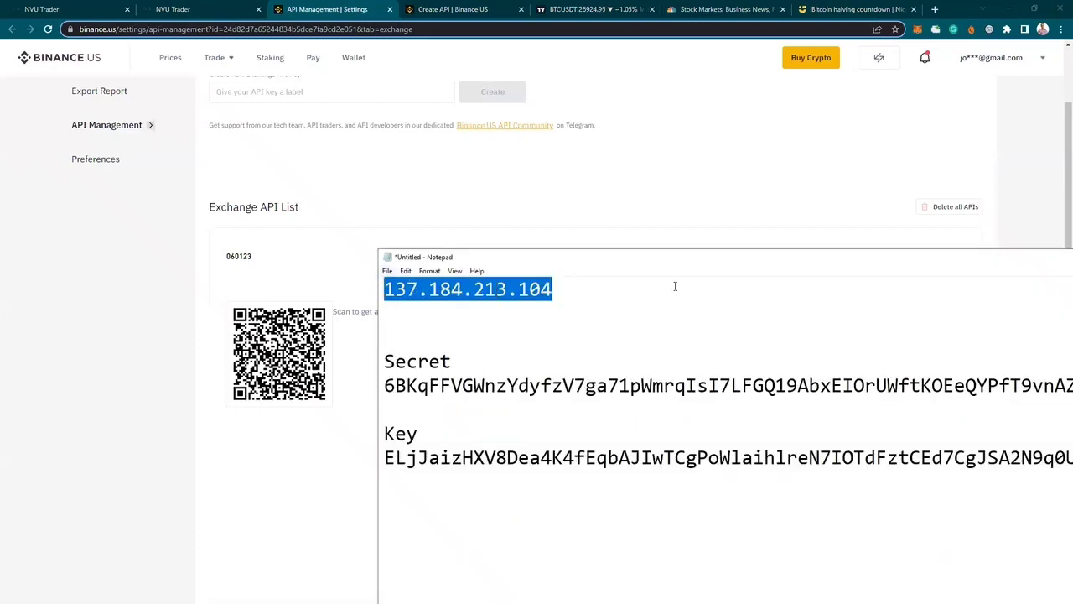
pyautogui.hotkey('alt', 'Tab')
pyautogui.click(588, 541)
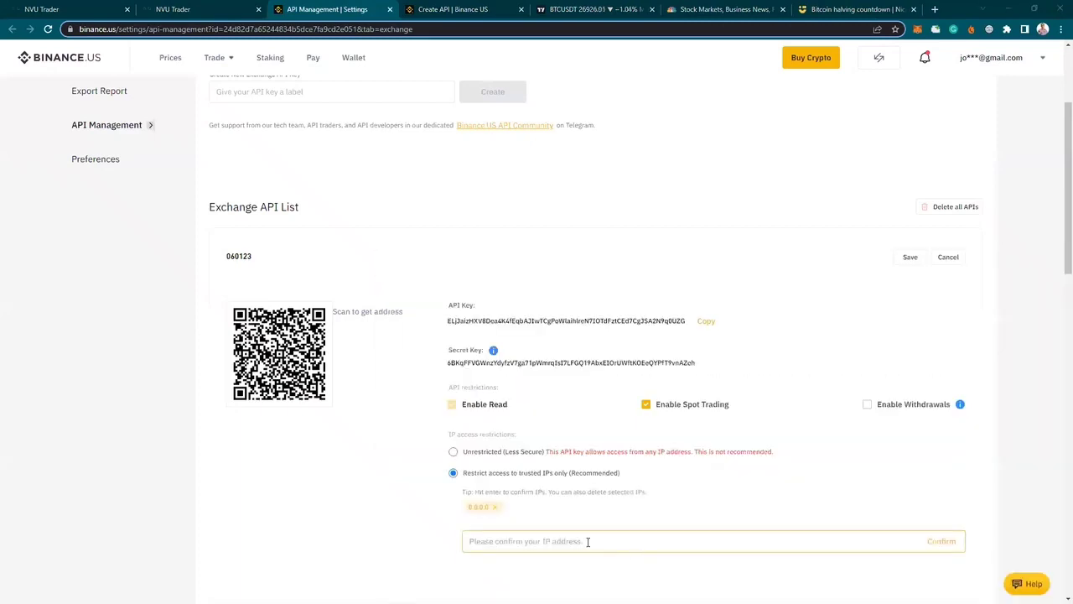
pyautogui.hotkey('ctrl', 'v')
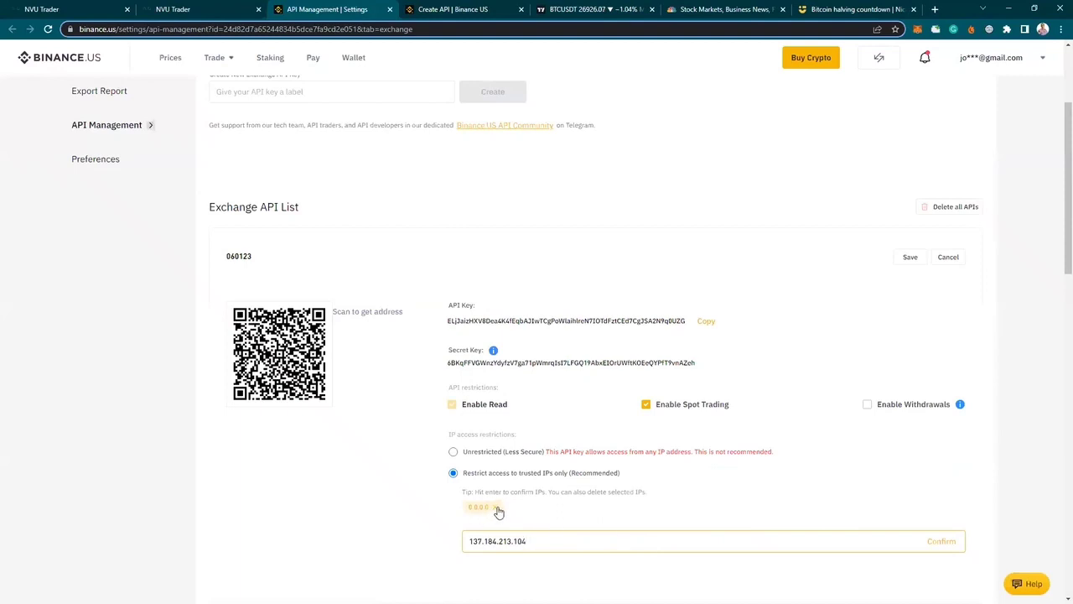
pyautogui.click(493, 509)
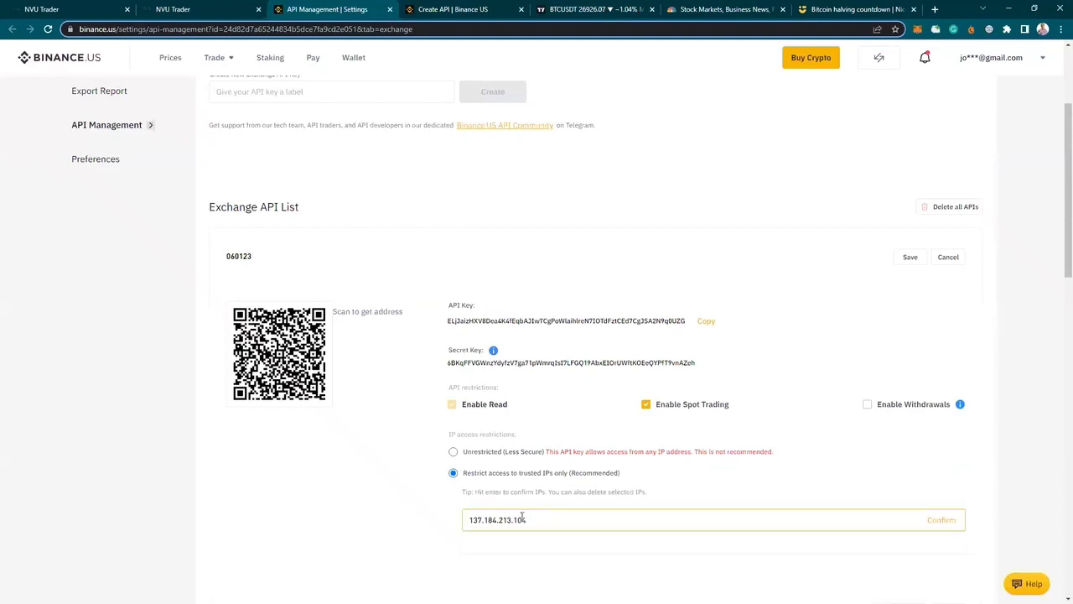
pyautogui.click(942, 522)
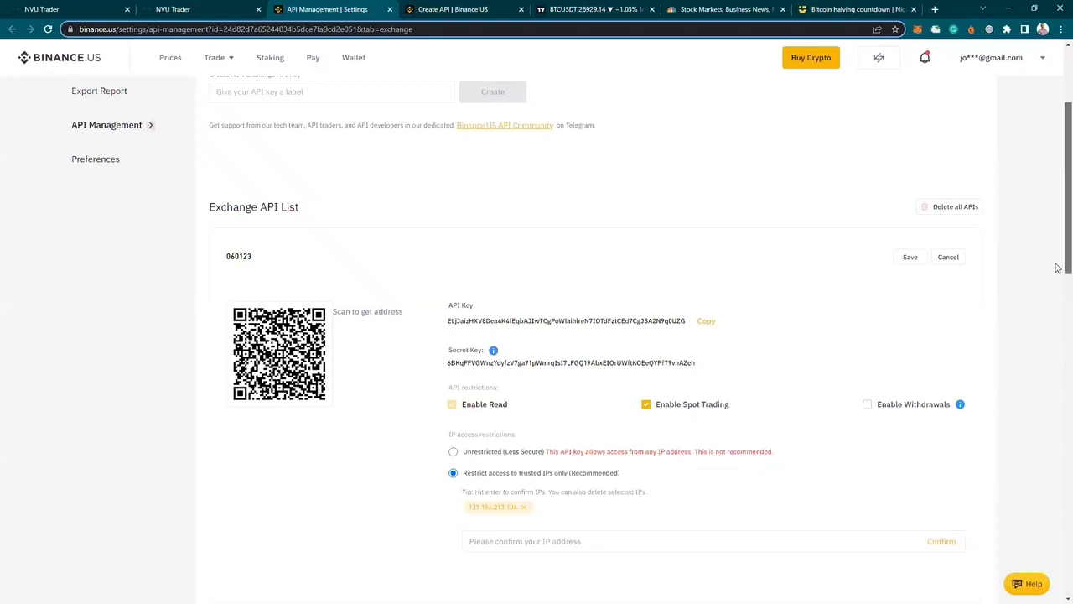
pyautogui.moveTo(1057, 267); pyautogui.dragTo(1057, 310)
pyautogui.scroll(1, 1056, 302)
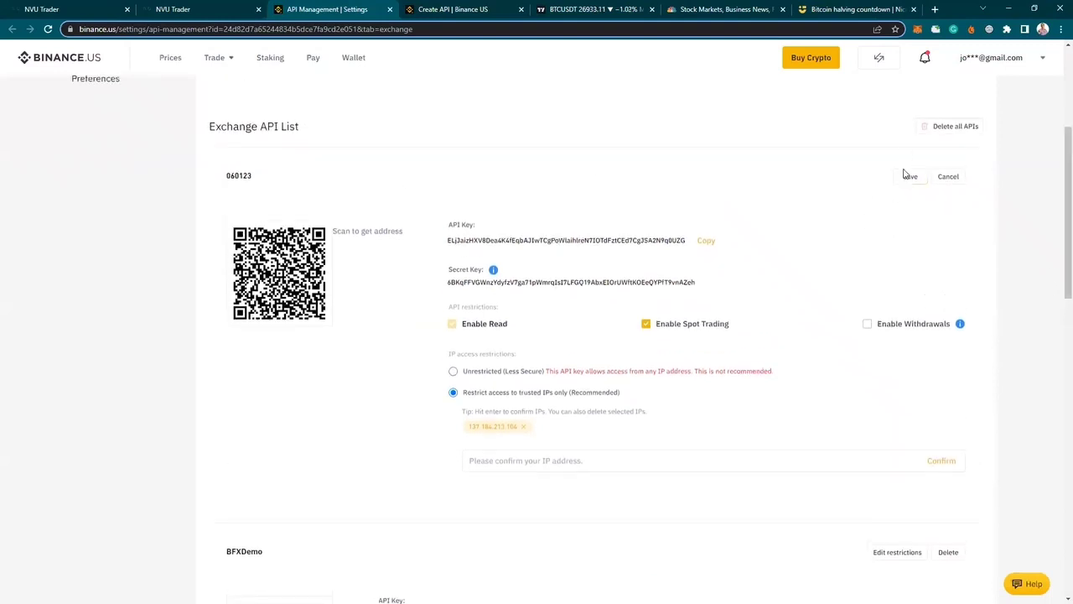
# Step: Save the key's restrictions with the SMS verification code and return to NVU Trader
pyautogui.click(909, 177)
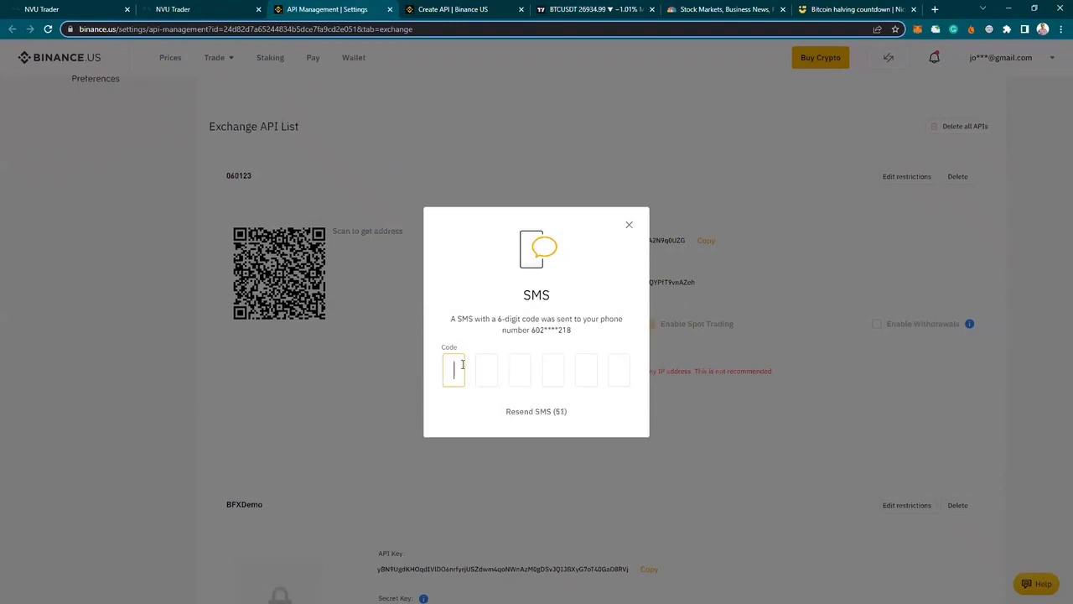
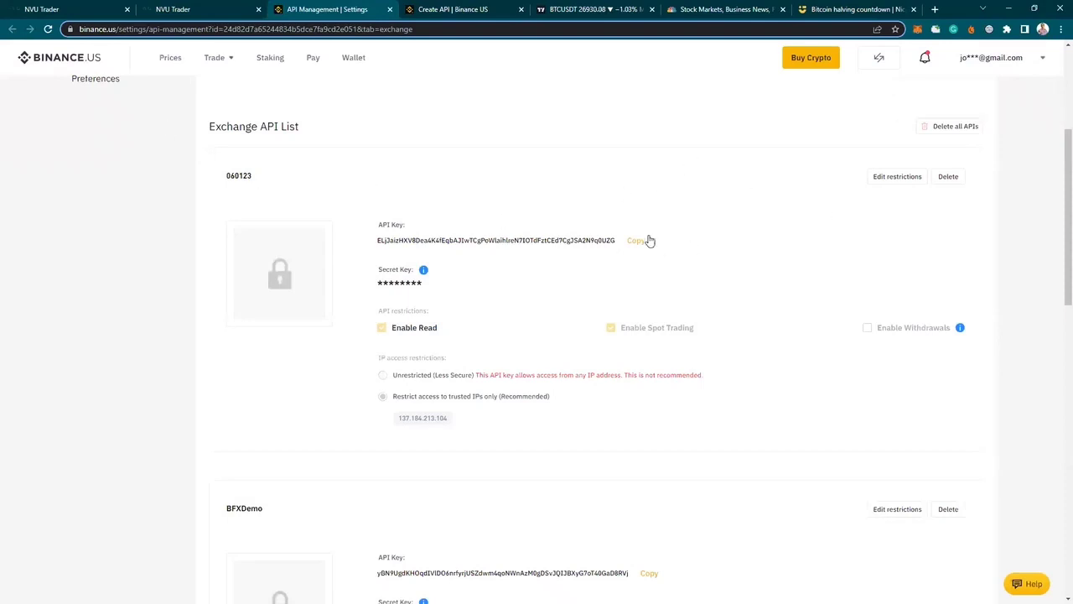
pyautogui.click(172, 9)
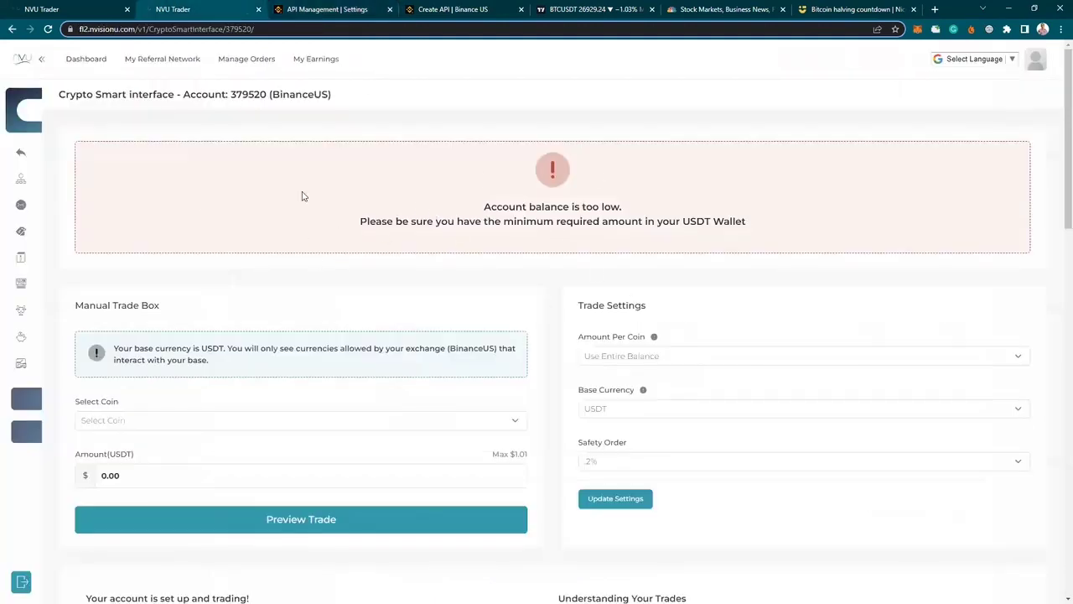
pyautogui.click(47, 31)
pyautogui.scroll(-1, 1058, 155)
pyautogui.scroll(-5, 1058, 169)
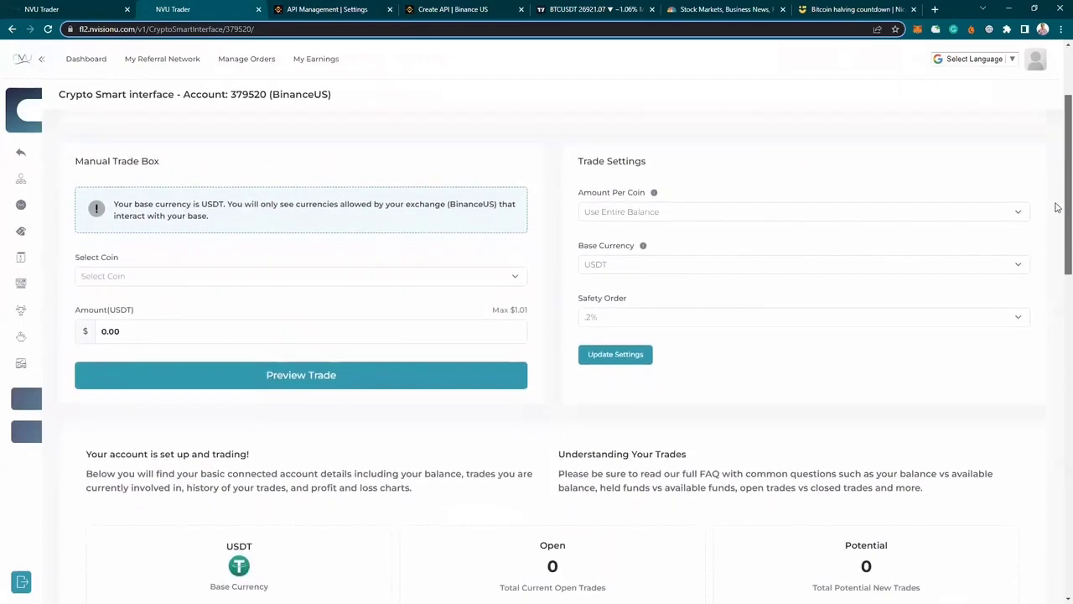
pyautogui.scroll(-2, 1058, 300)
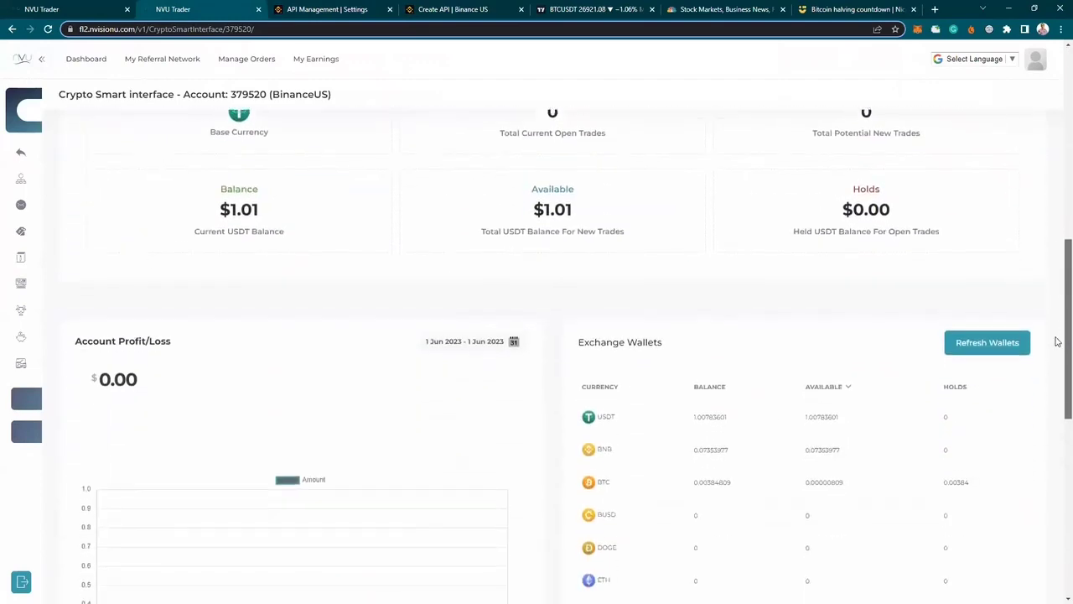
pyautogui.scroll(-1, 1058, 352)
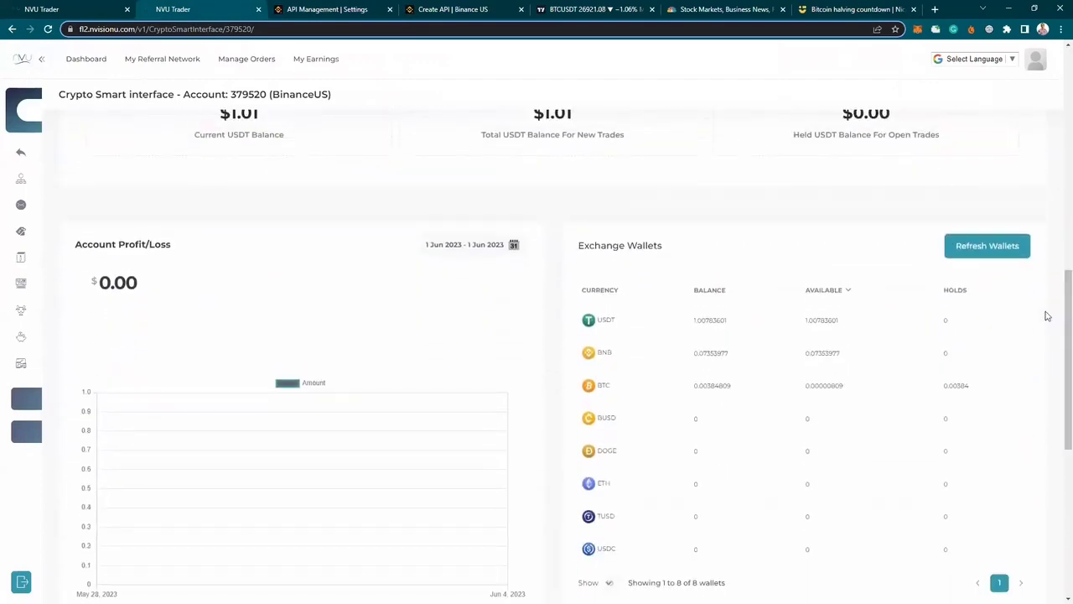
pyautogui.click(972, 252)
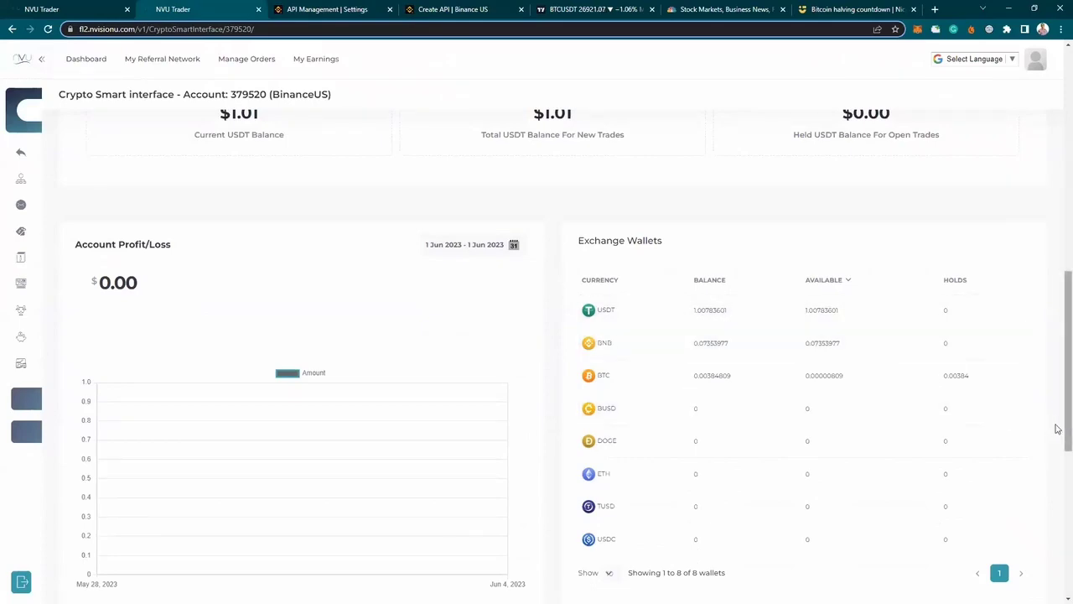
pyautogui.moveTo(1056, 428); pyautogui.dragTo(1056, 182)
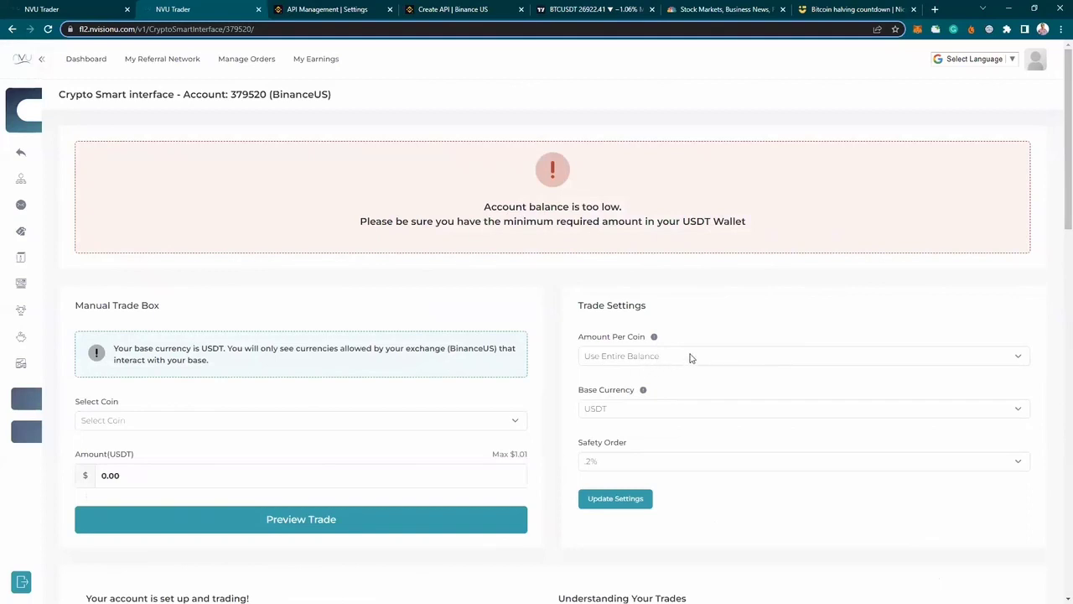
# Step: Set the amount per coin to Use Entire Balance
pyautogui.click(1019, 359)
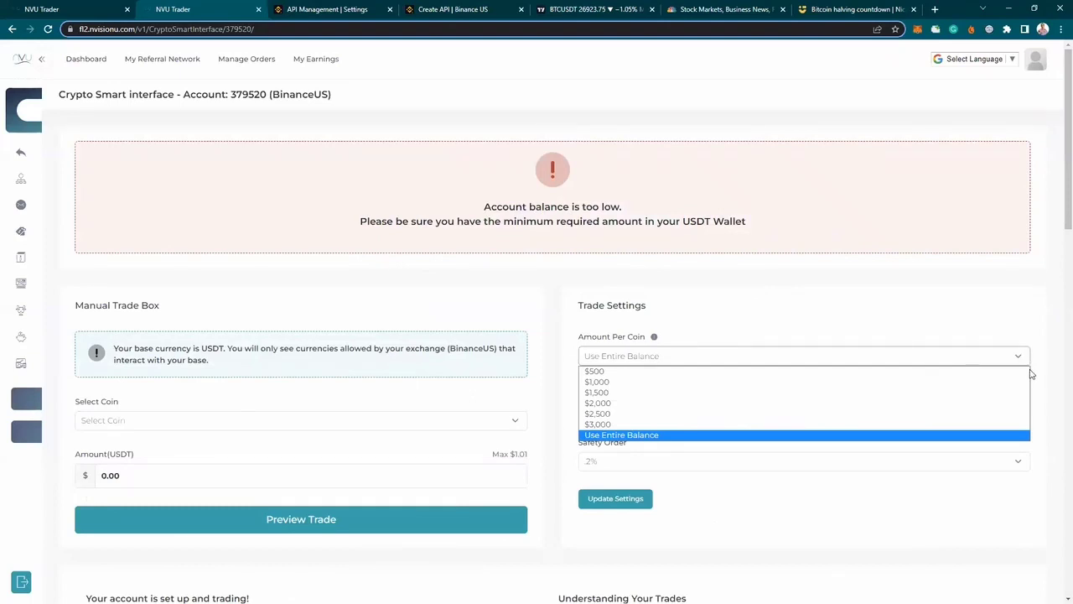
pyautogui.click(951, 435)
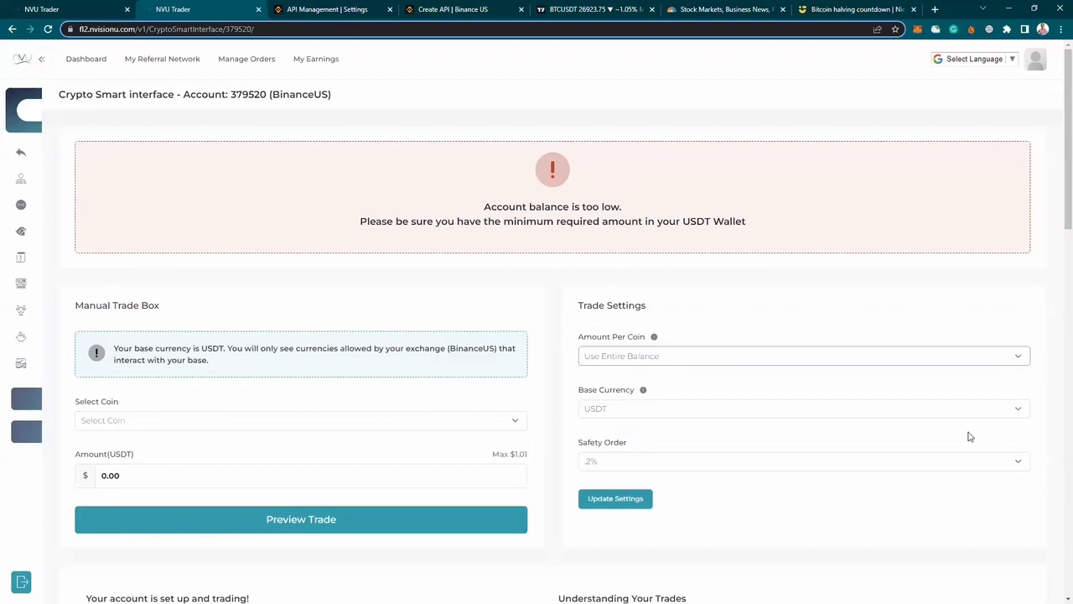
pyautogui.click(1007, 357)
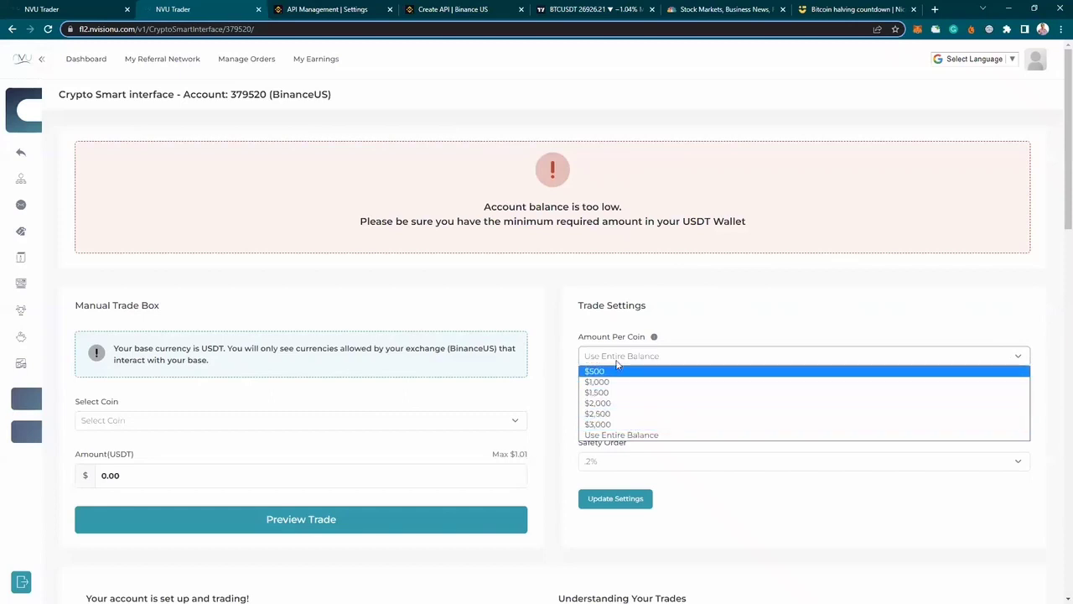
pyautogui.click(631, 435)
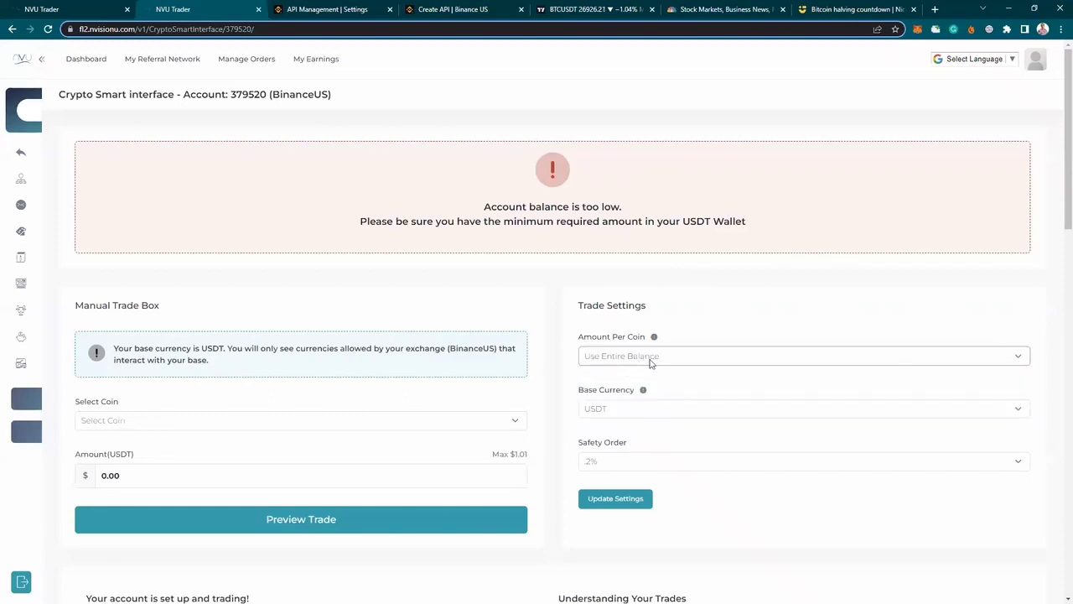
# Step: Keep USDT as the base currency
pyautogui.click(618, 410)
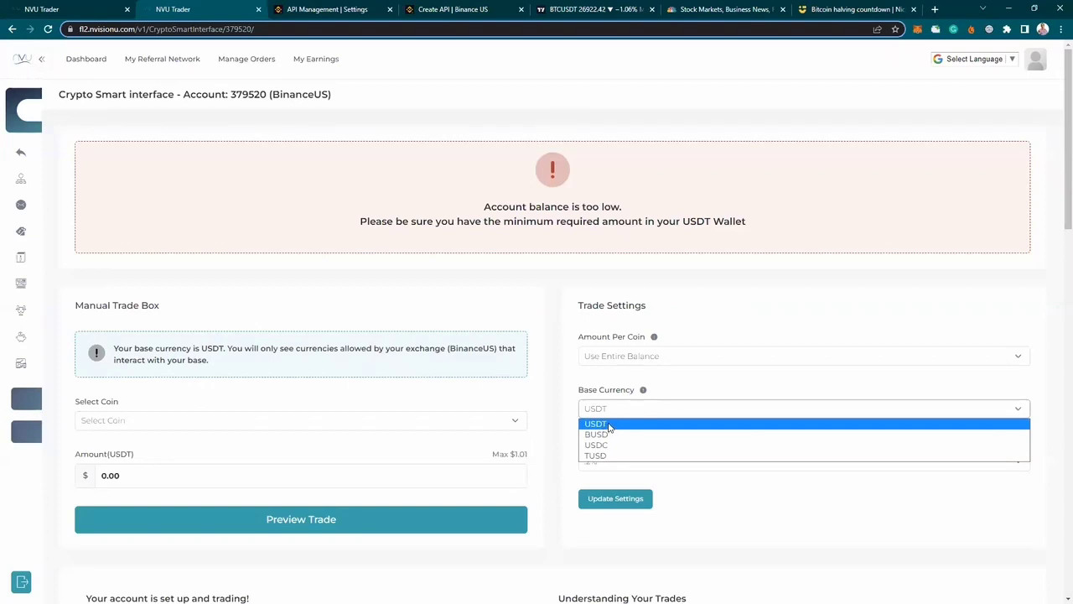
pyautogui.click(569, 380)
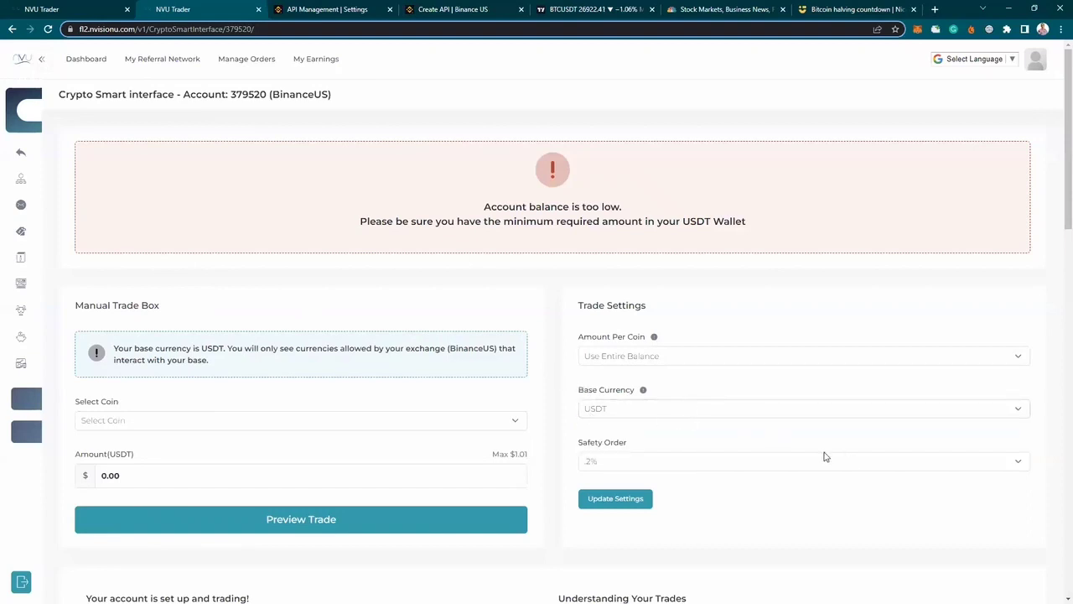
pyautogui.click(658, 409)
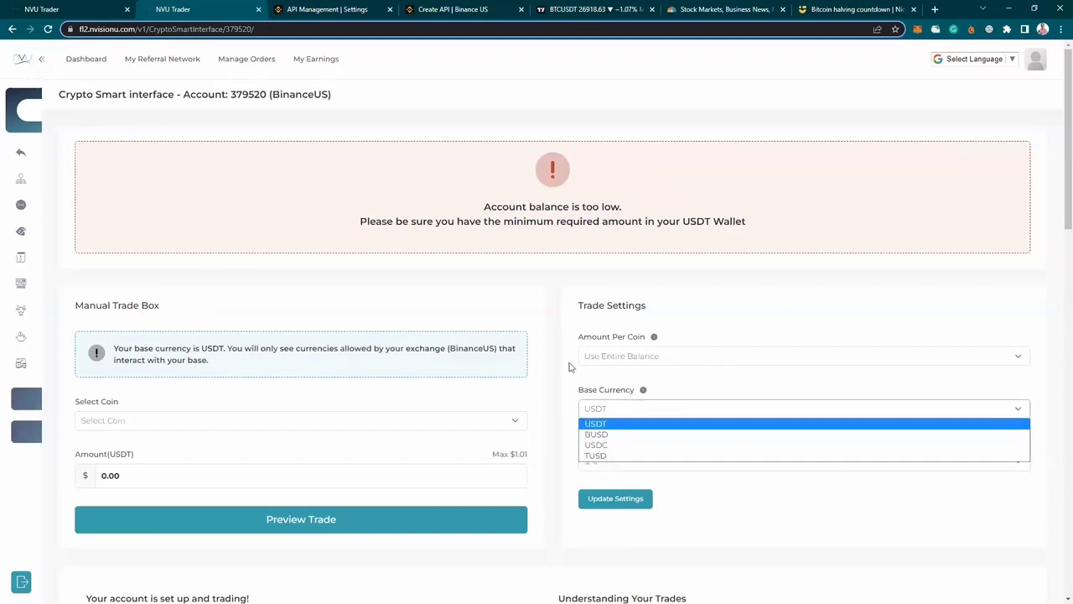
pyautogui.scroll(-6, 572, 368)
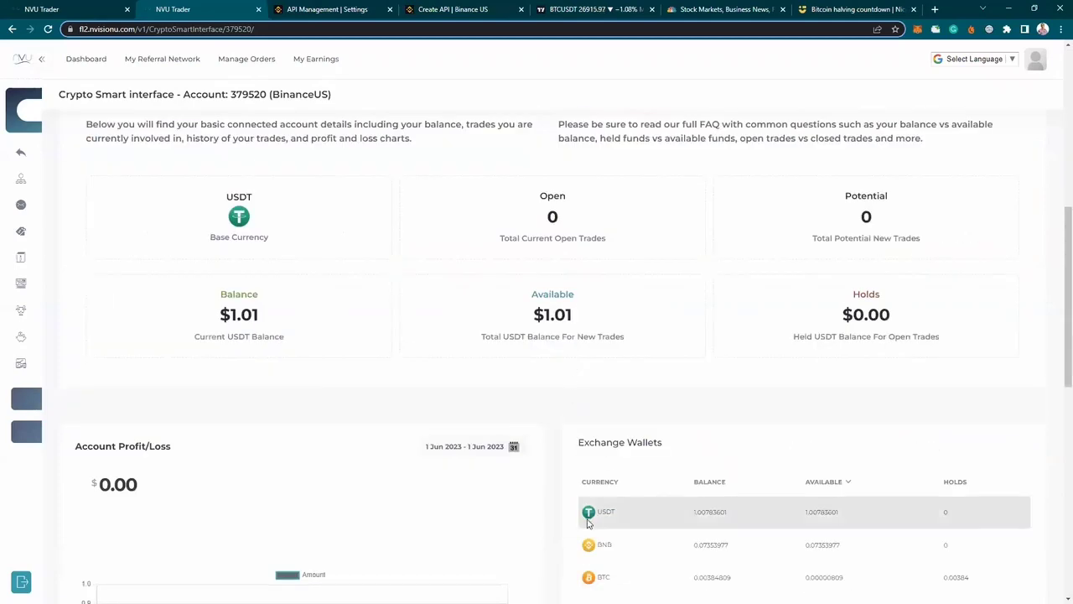
pyautogui.scroll(6, 654, 514)
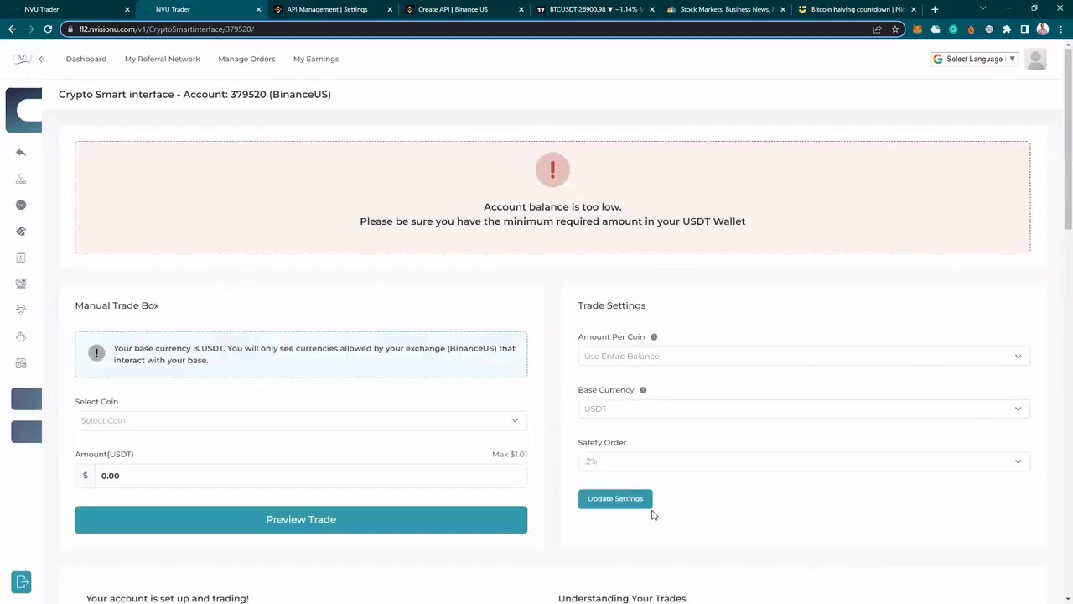
pyautogui.click(644, 412)
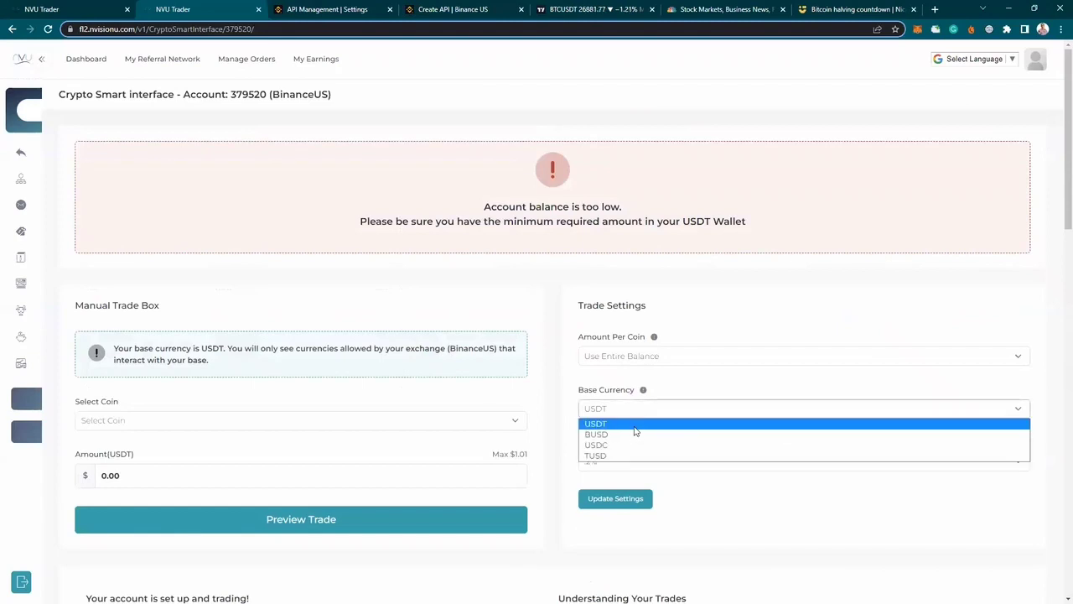
pyautogui.click(631, 429)
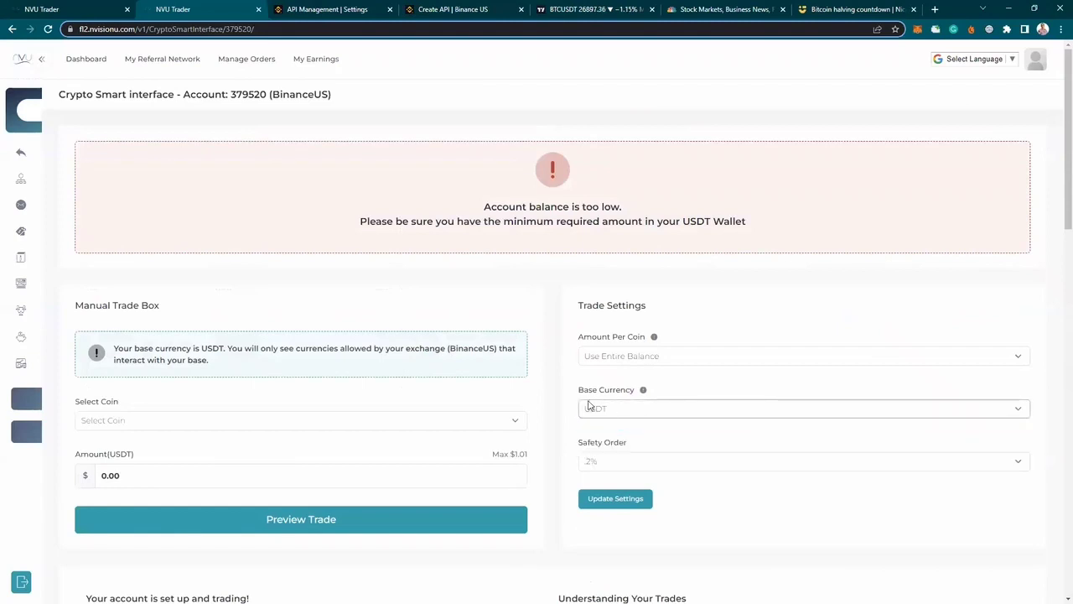
# Step: Choose a .2% safety order and save the trade settings
pyautogui.click(631, 463)
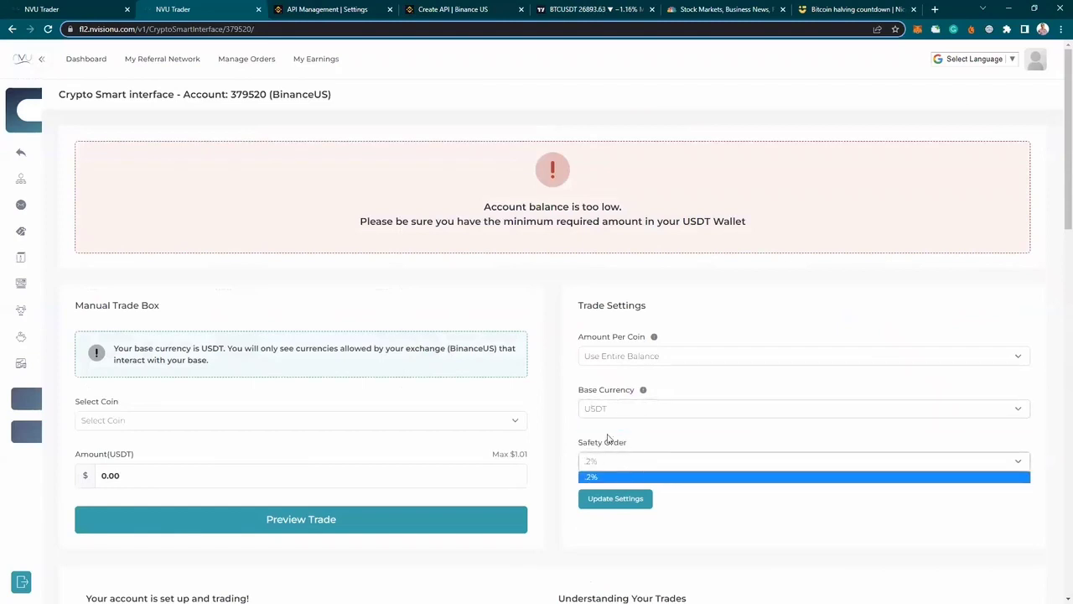
pyautogui.click(649, 477)
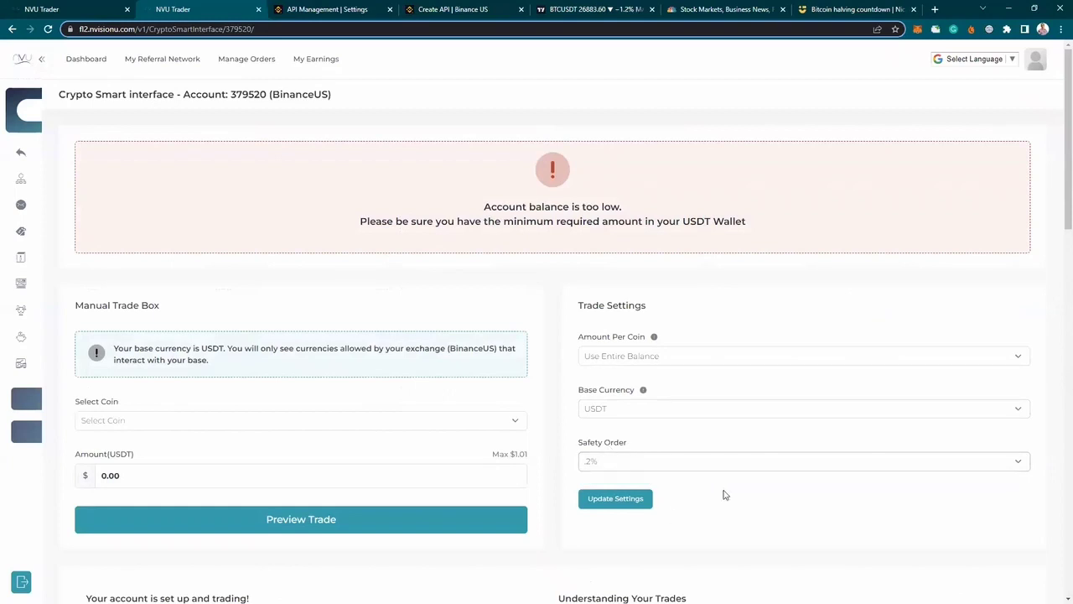
pyautogui.click(625, 501)
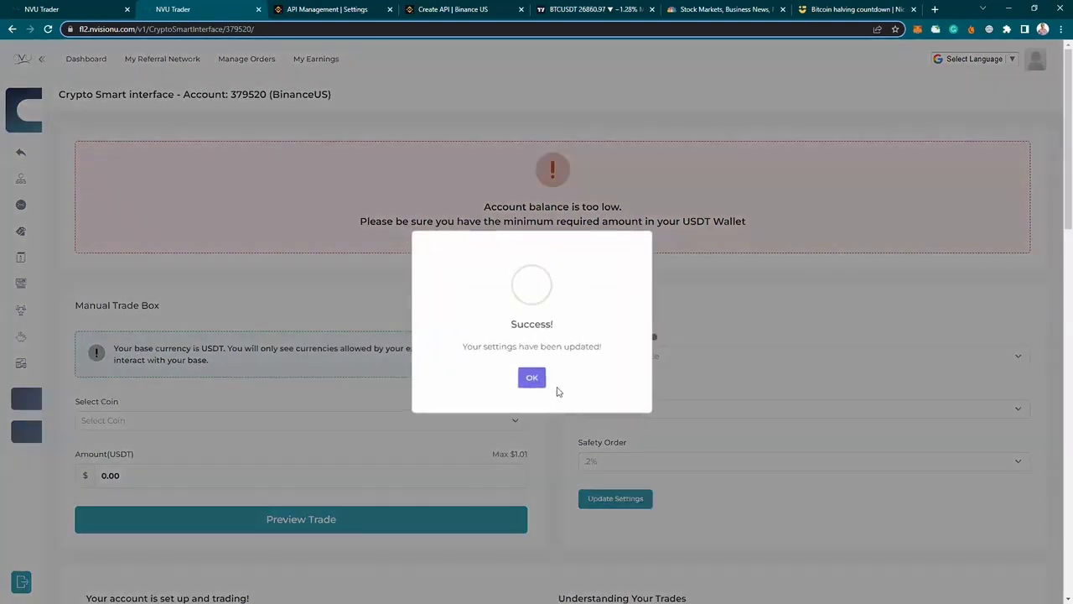
pyautogui.click(538, 385)
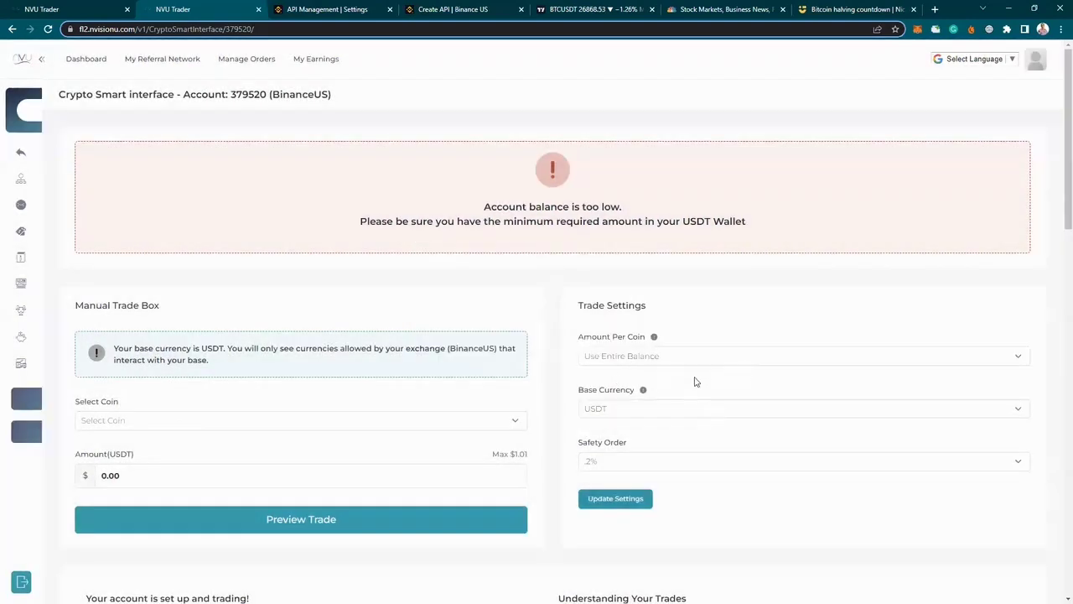